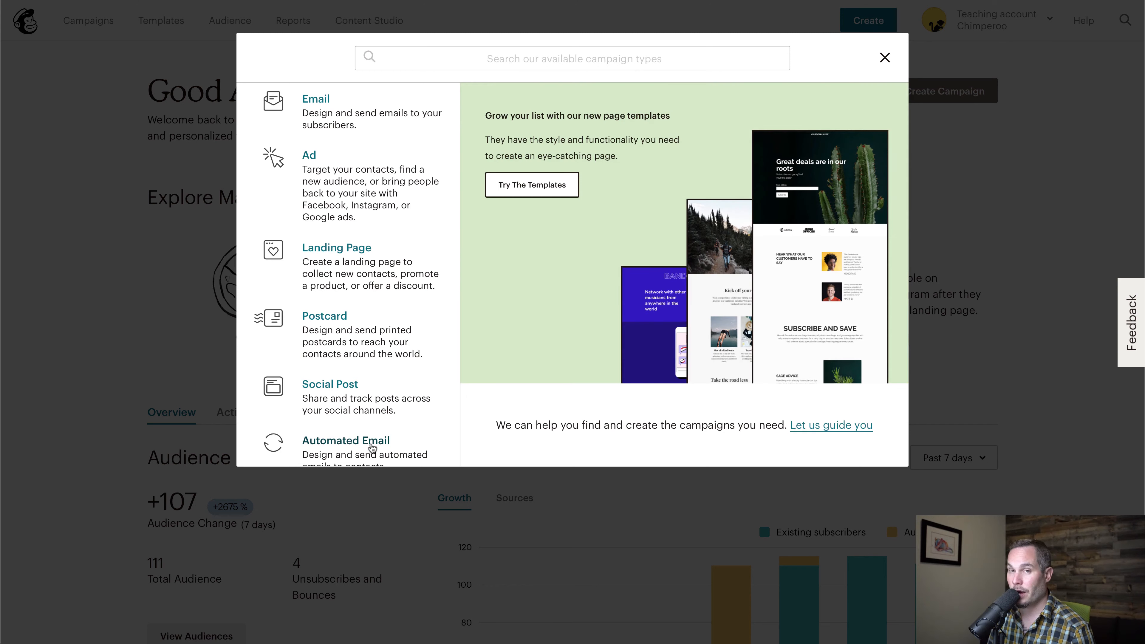
- Create a custom automated email campaign named "Re-engagement" for the Chimperoo audience
scroll(372, 446, down, 1)
click(366, 415)
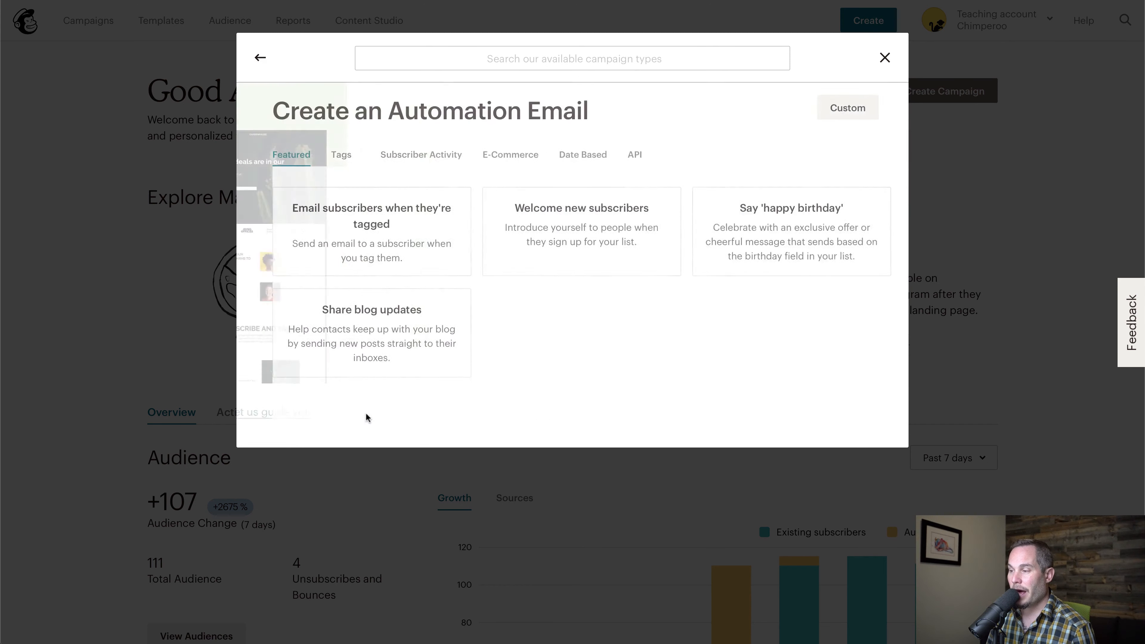
click(814, 112)
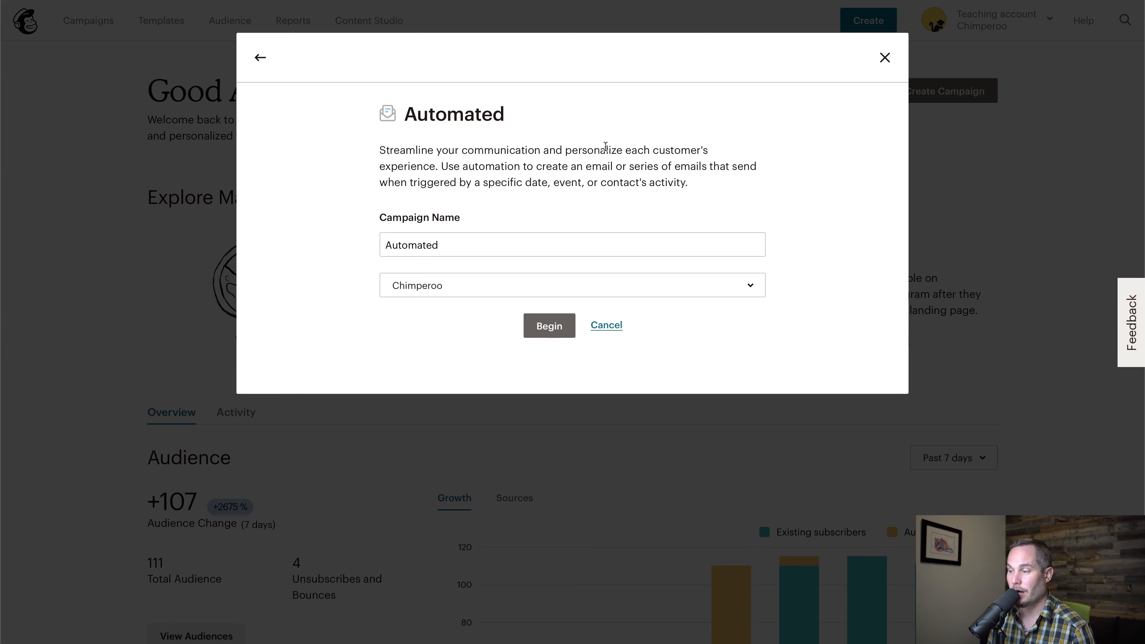
click(471, 242)
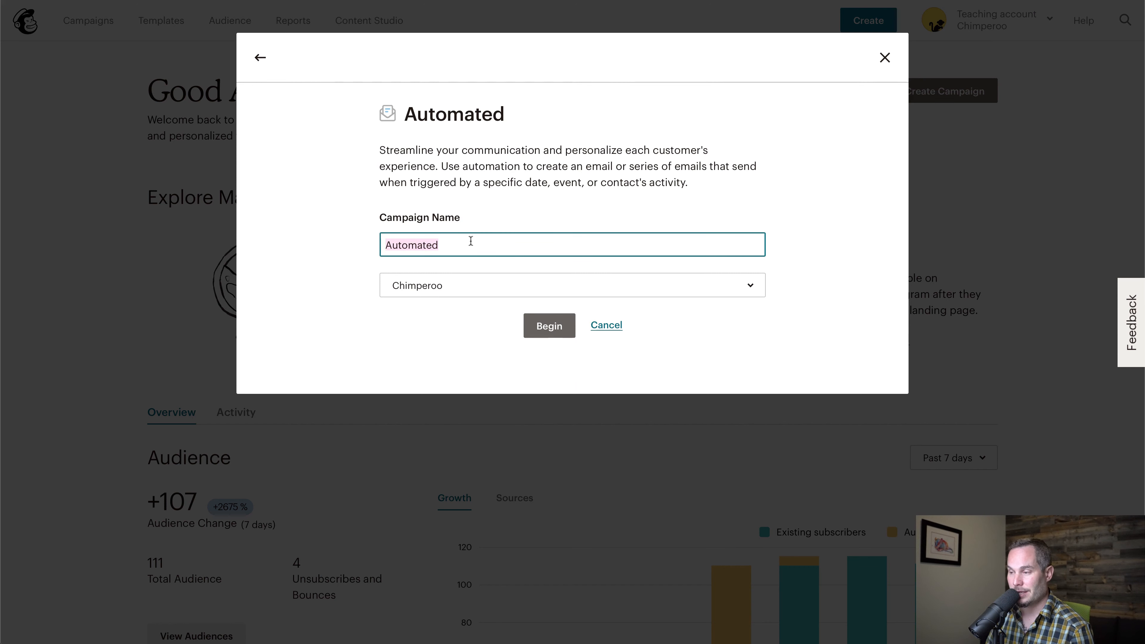
text(Re-engagement)
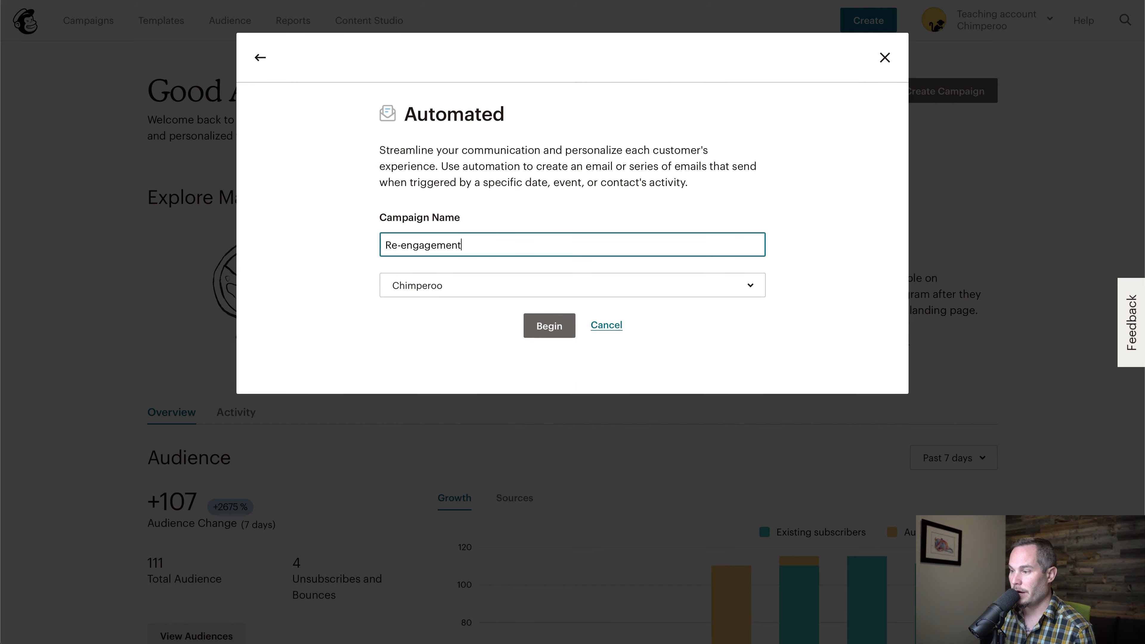
click(483, 285)
click(448, 354)
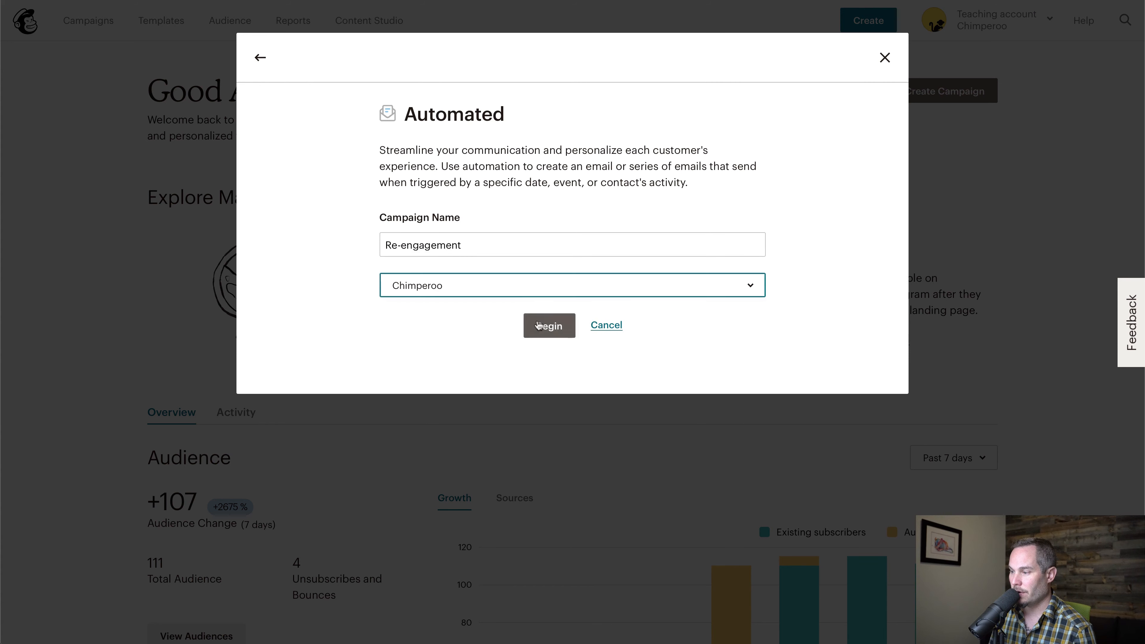
click(546, 325)
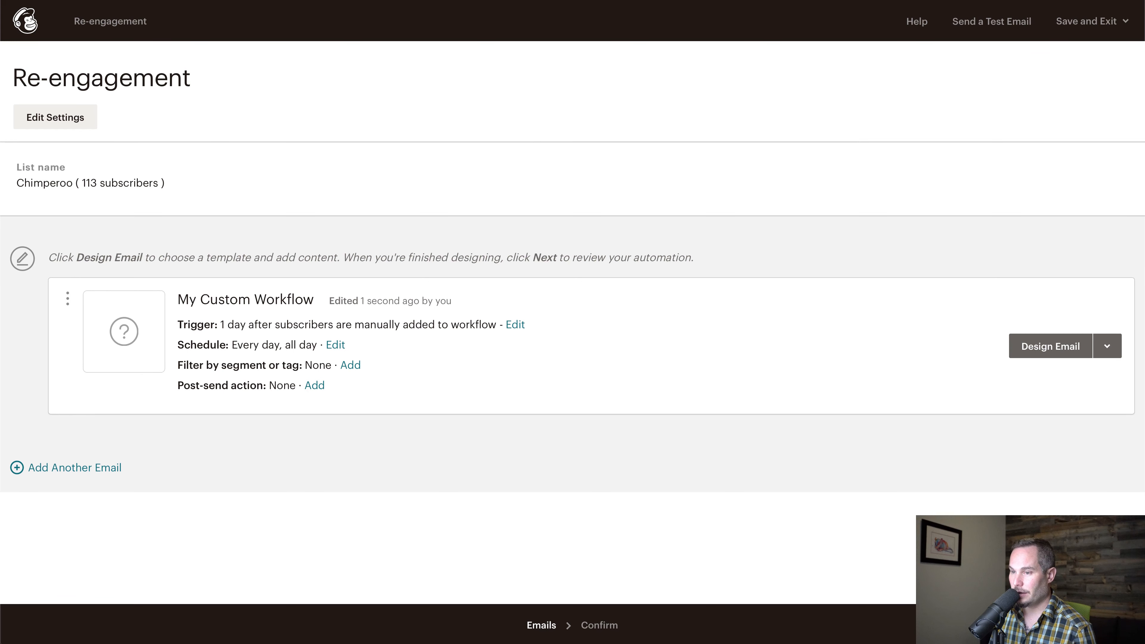
- Examine the triggers available for the workflow's email, leaving the manual-add trigger in place
click(516, 328)
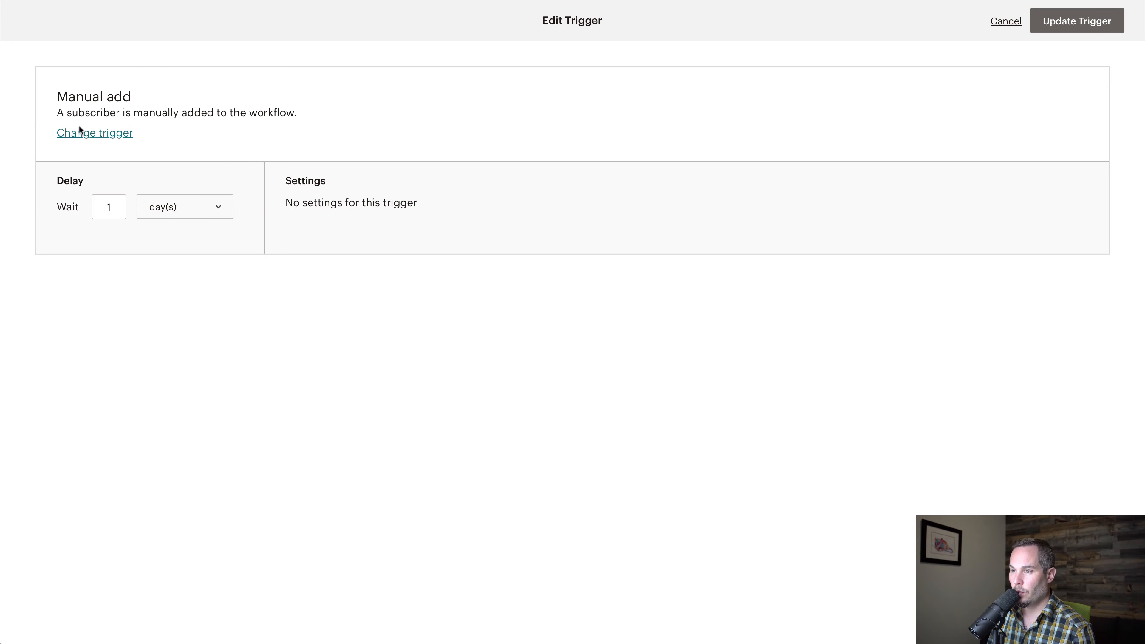
click(94, 132)
click(95, 132)
click(94, 132)
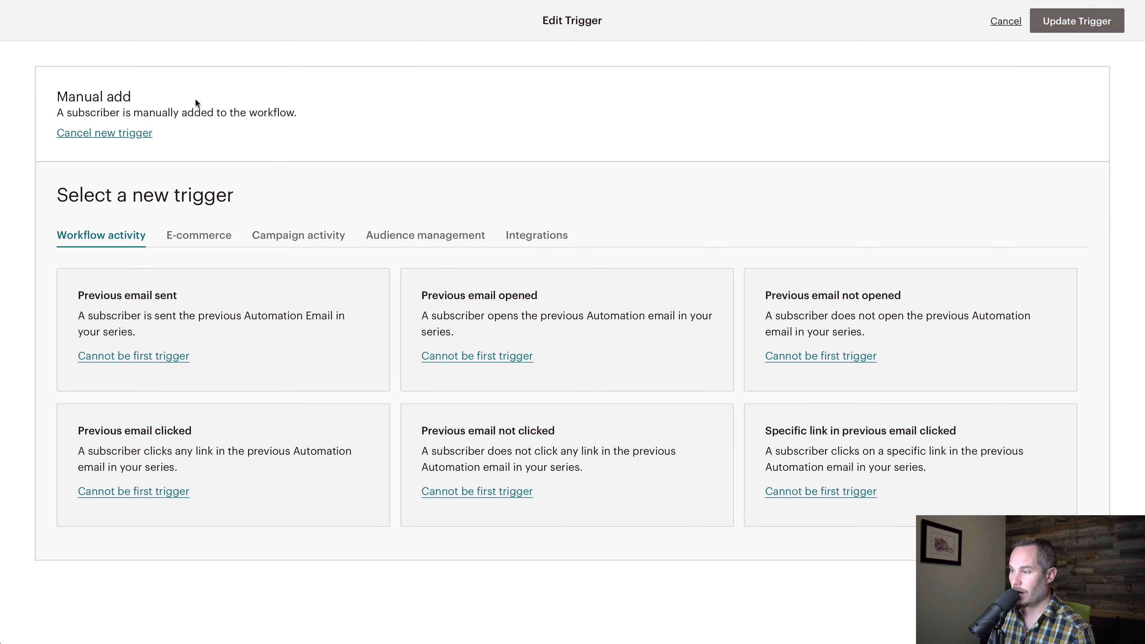
click(1006, 21)
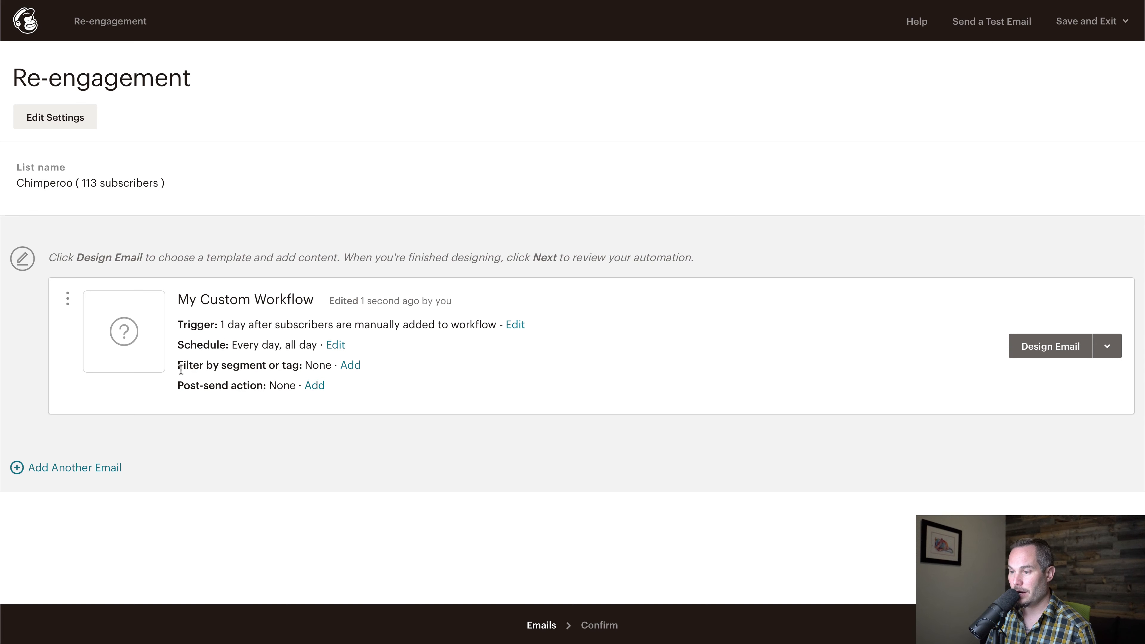
- Filter the workflow email by the condition Tags, contact is not tagged, Buyers, and save the segment
click(356, 367)
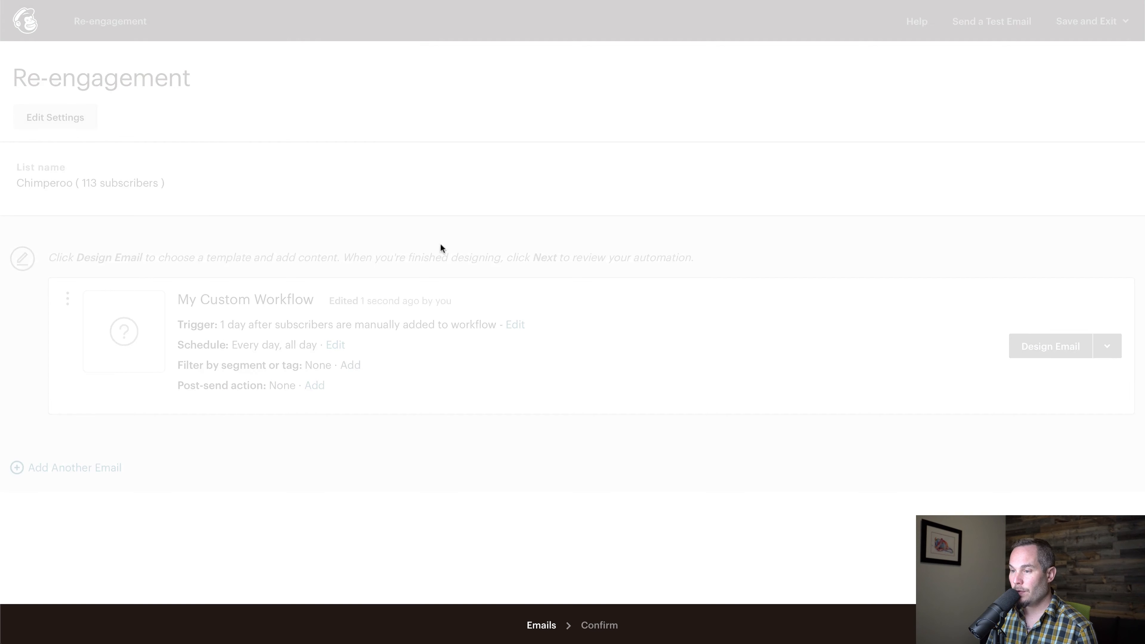
click(29, 69)
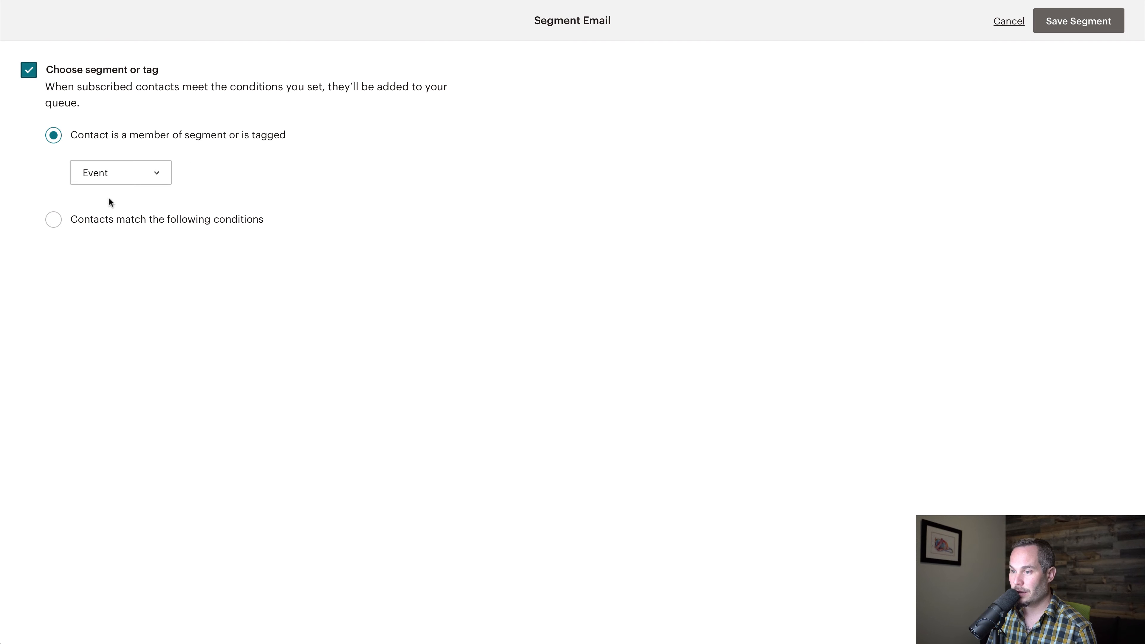
click(108, 219)
click(208, 268)
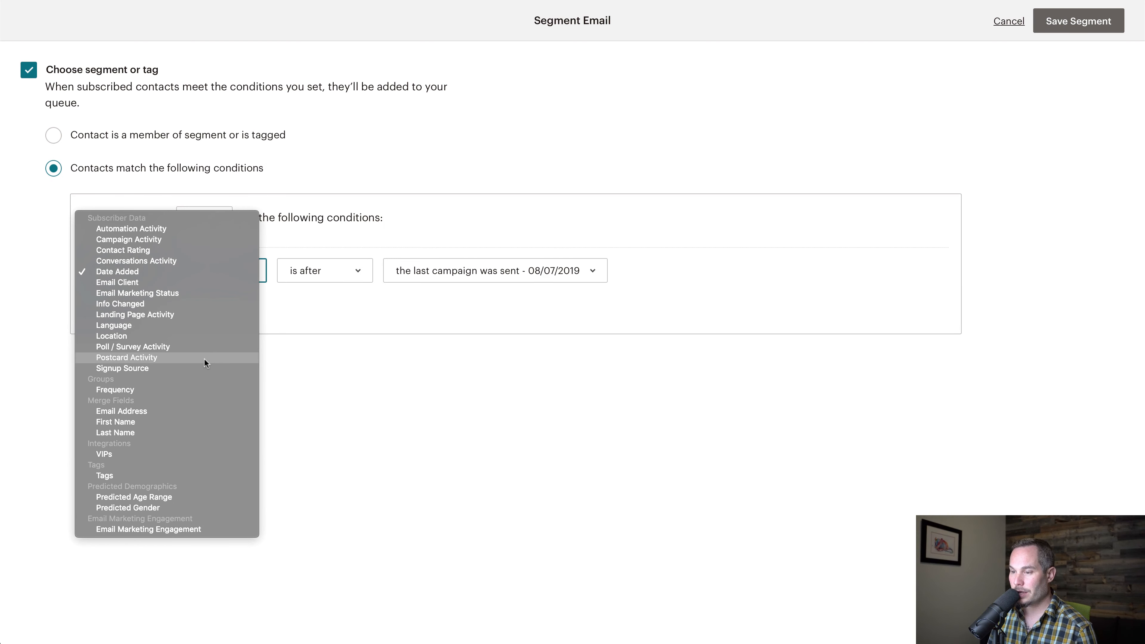
click(321, 356)
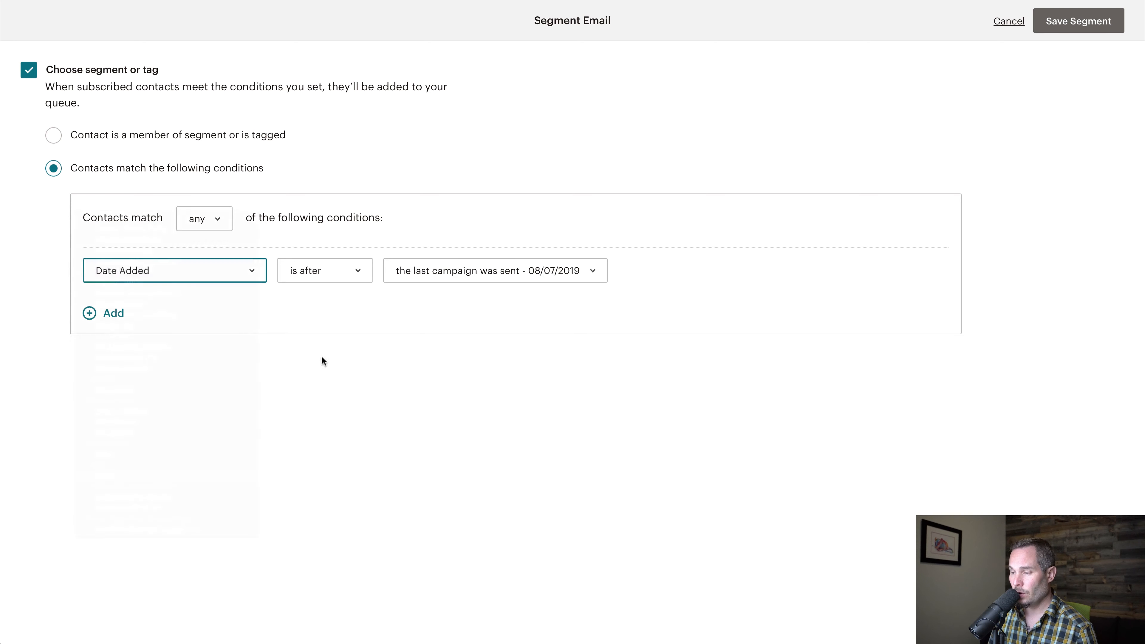
click(372, 271)
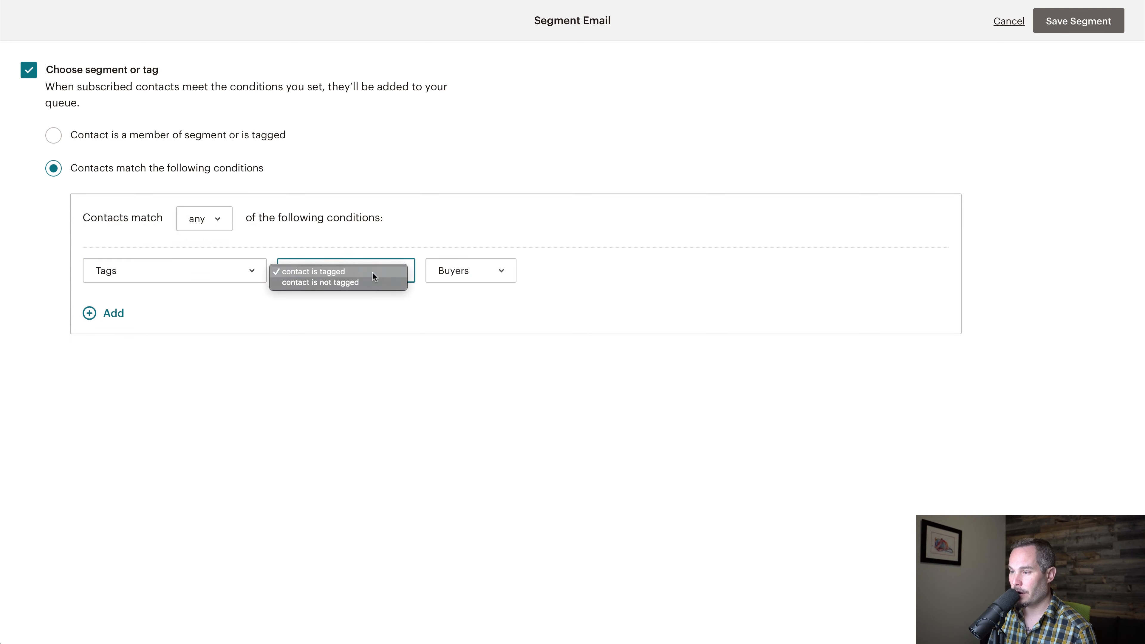
click(368, 283)
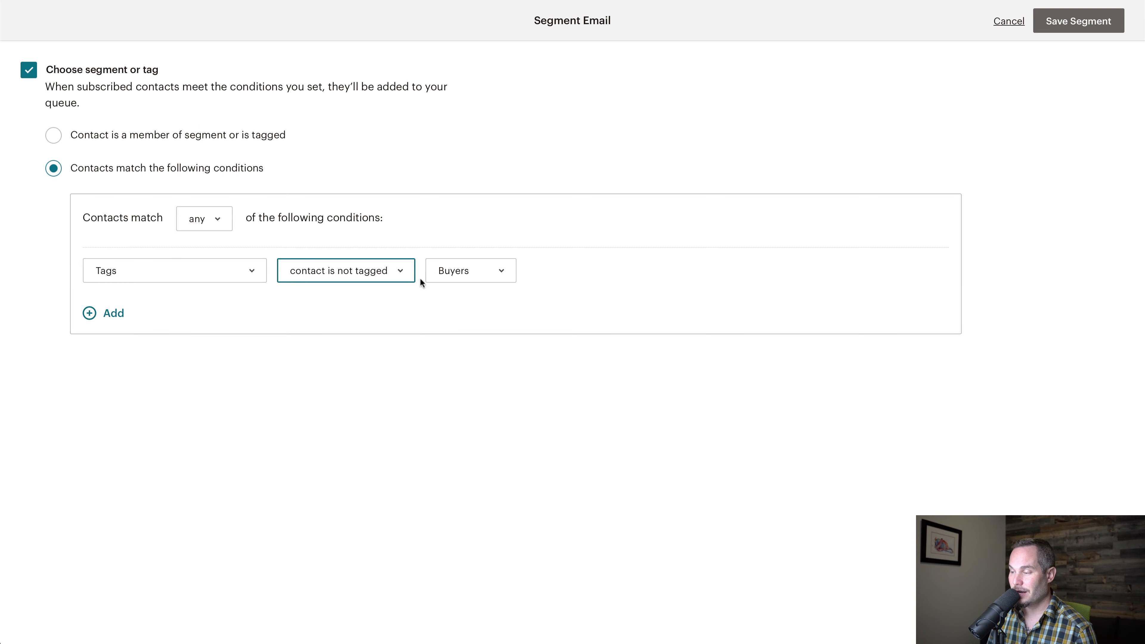
click(1073, 23)
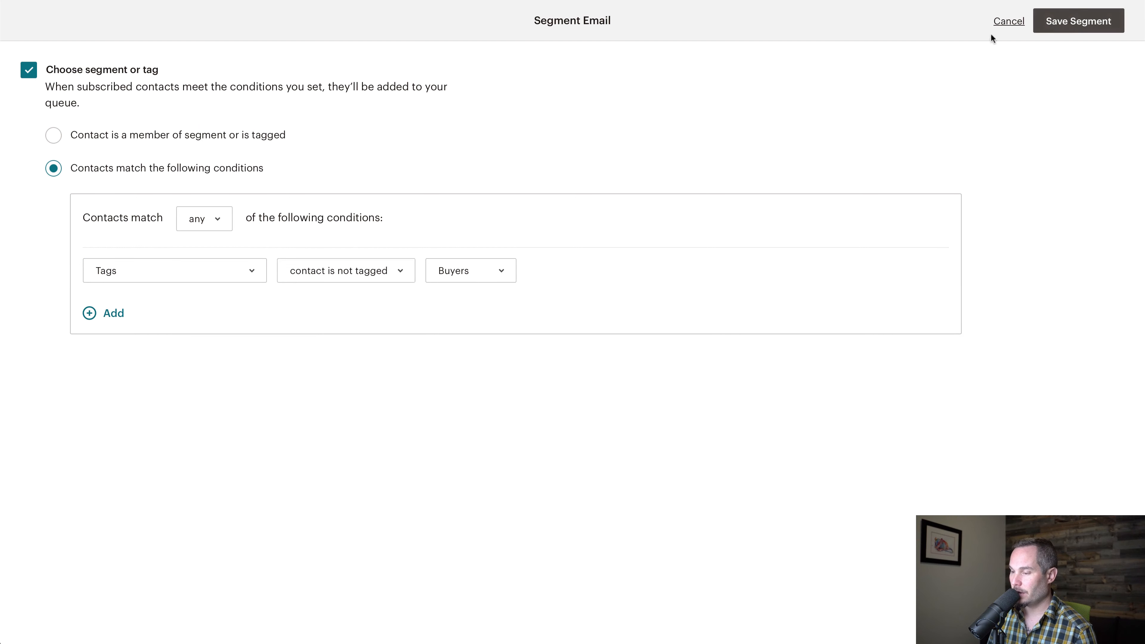
- Start designing the email with subject "Want 10% off?", preview text "Here's 10% off" and from name "Chimperoo"
click(1050, 351)
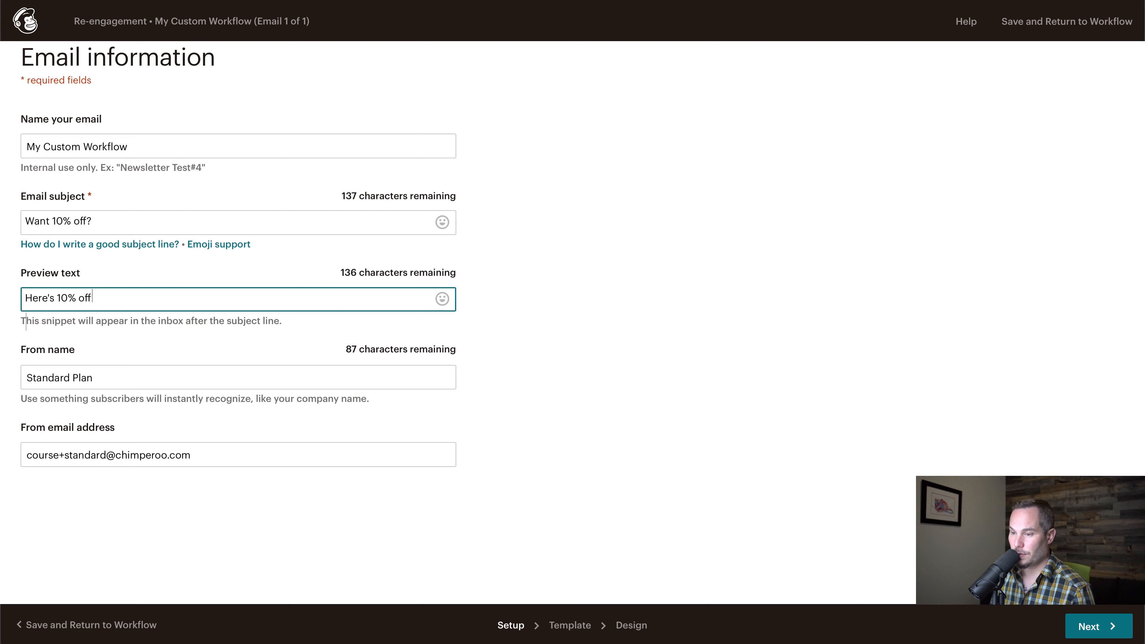
triple_click(78, 383)
text(Chi)
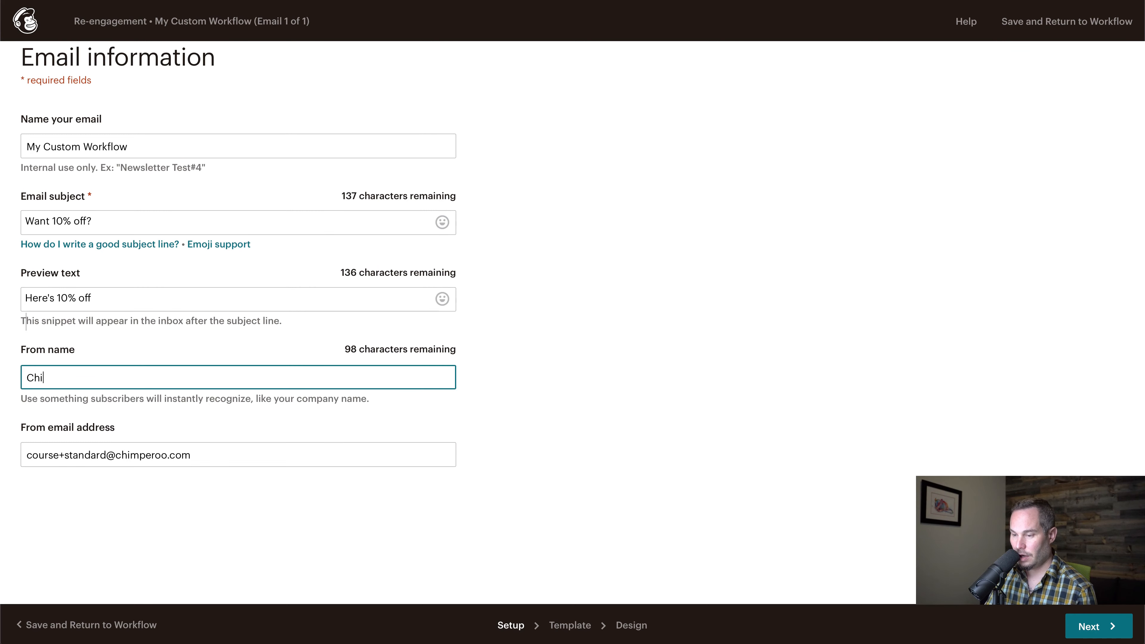
text(mperoo)
- Remove the plus-sign suffix before the @ in the from email address and continue to the template selection
key(Tab)
key(Left)
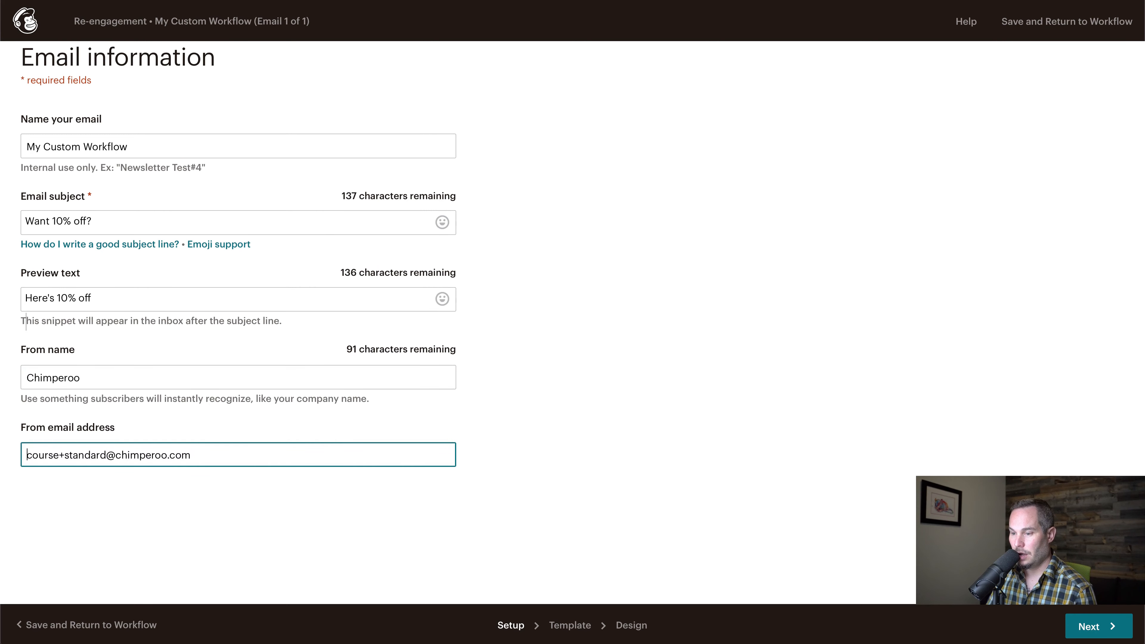
key(shift+Right)
key(shift+Right)
key(shift+Right)
key(shift+Right)
key(shift+Right)
key(shift+Right)
key(shift+Right)
key(shift+Right)
key(shift+Right)
key(BackSpace)
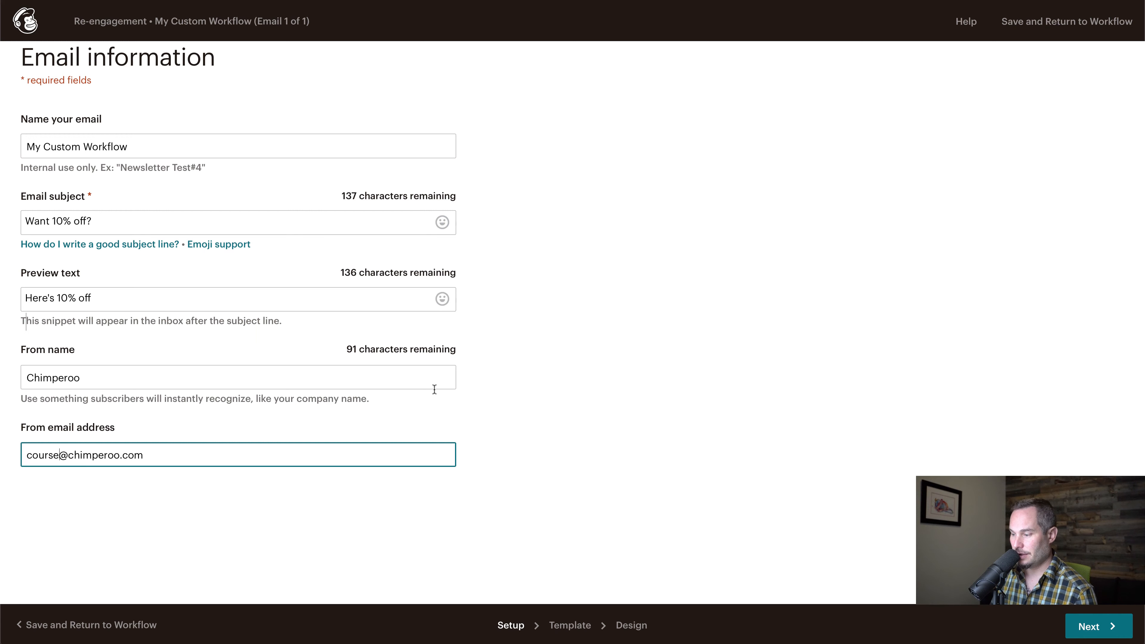
click(1107, 635)
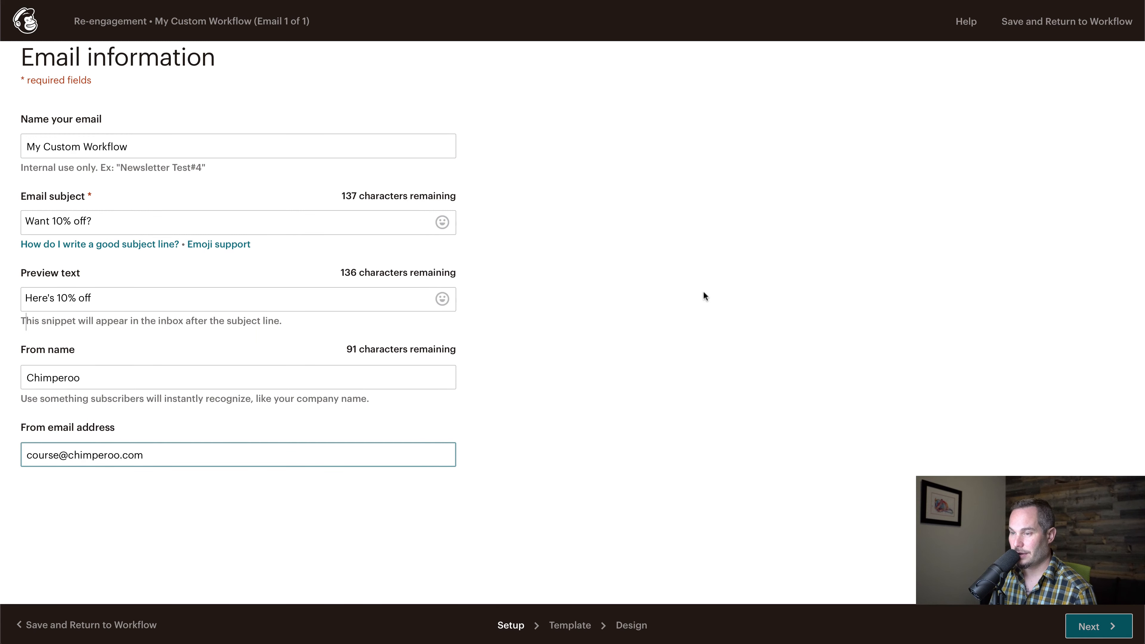
- Choose a template for the email and delete the heading block "It's time to design your email."
click(178, 132)
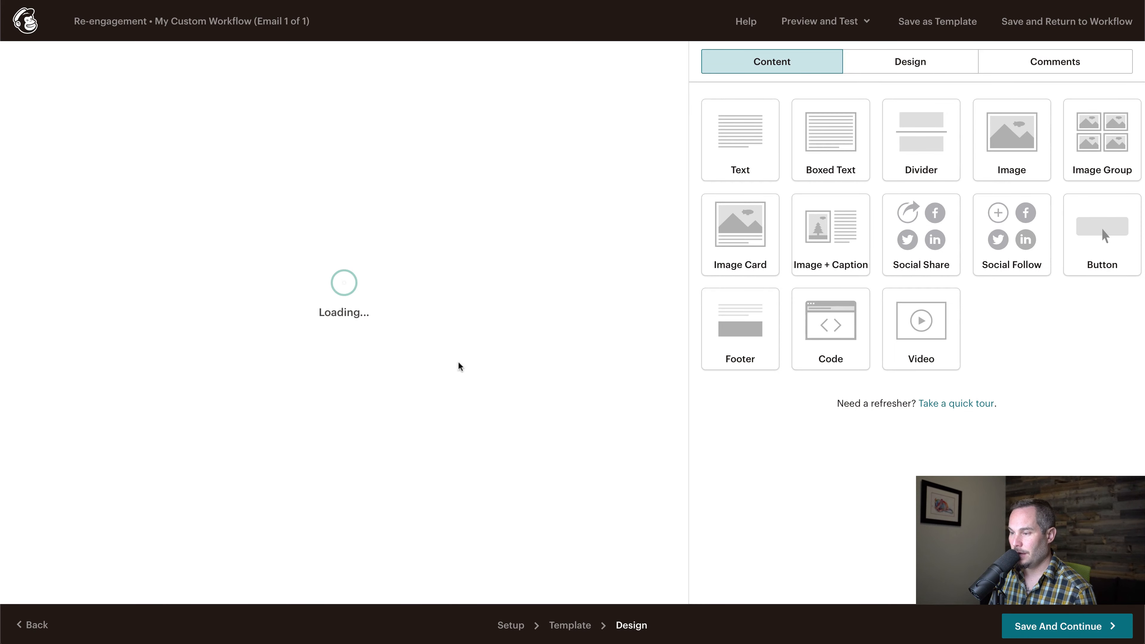
click(399, 97)
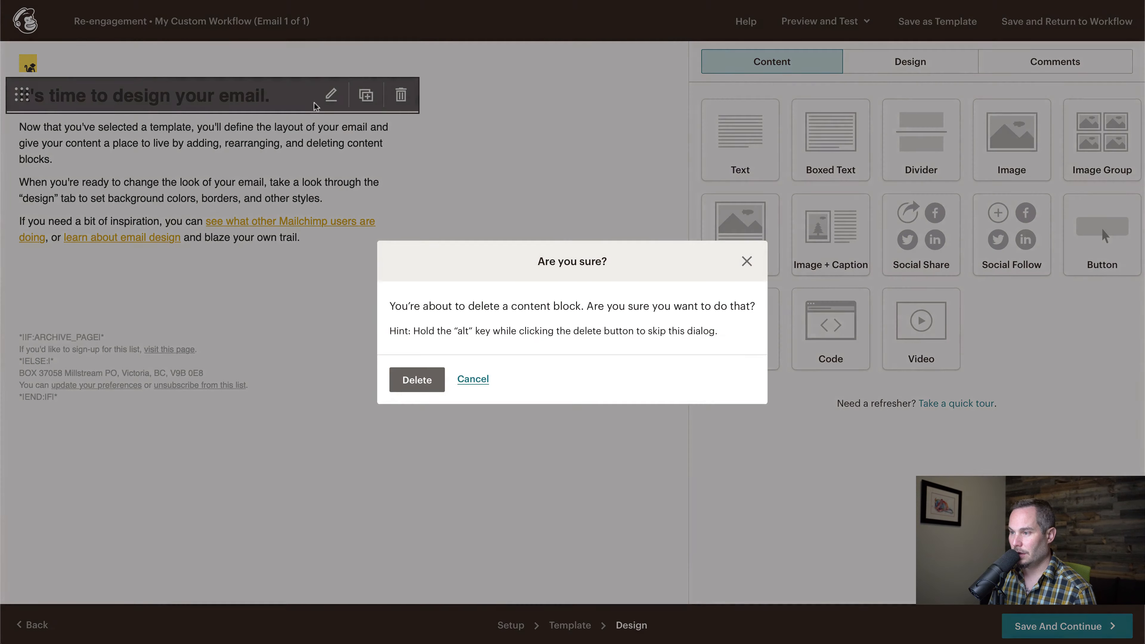
click(416, 381)
- Replace the body text with a win-back message offering 10% off any product on chimperoo.com with code "10off", and save the email design
click(227, 138)
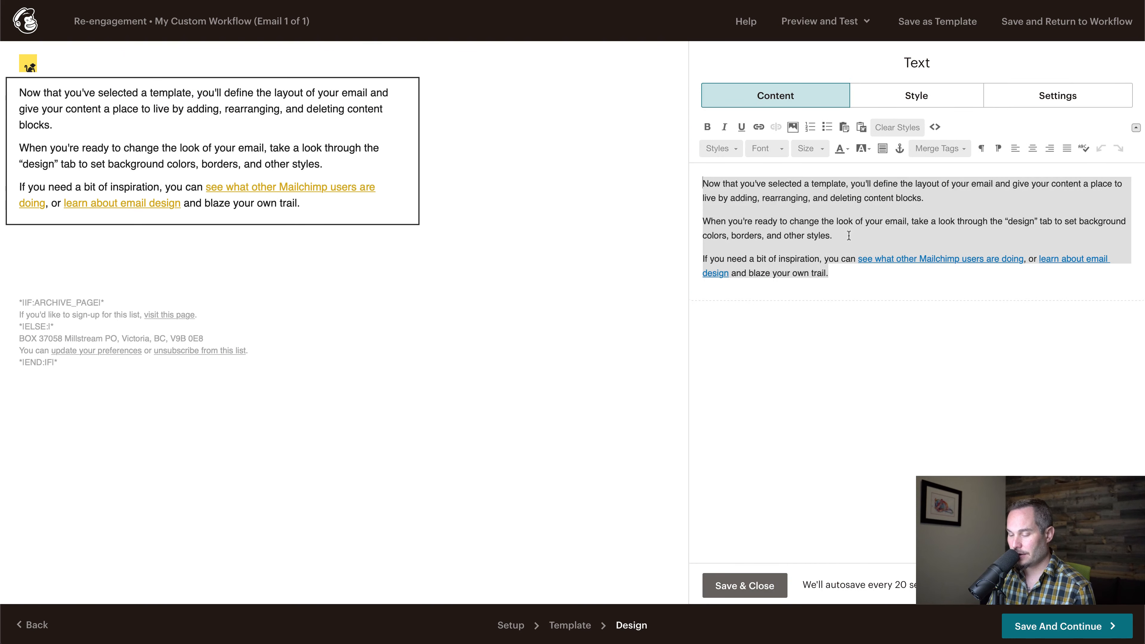
text(We)
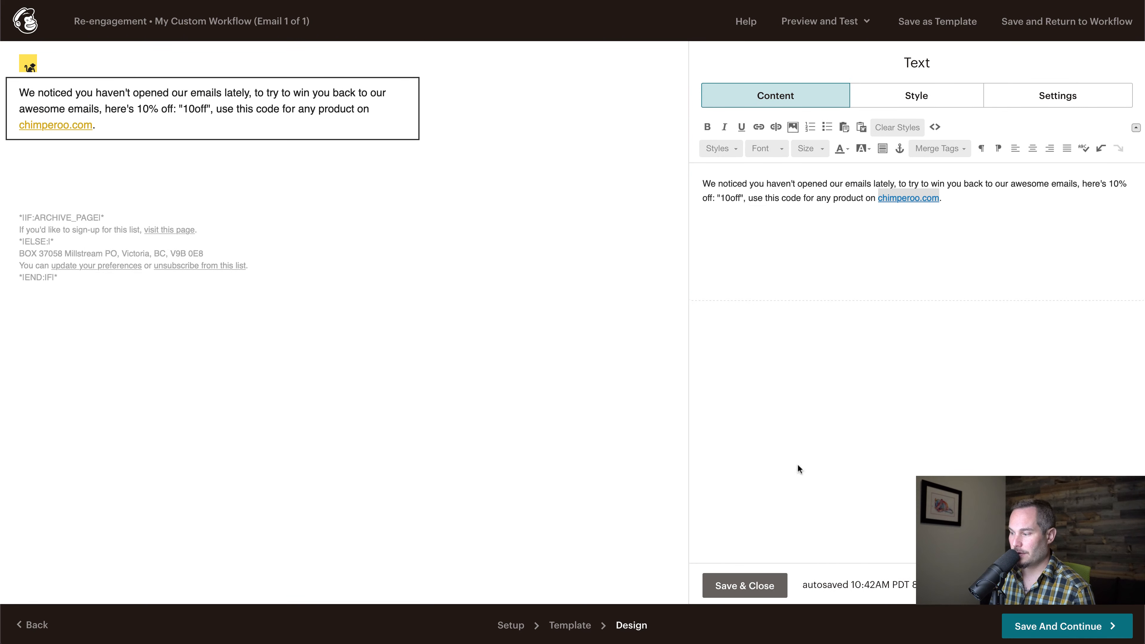
click(745, 585)
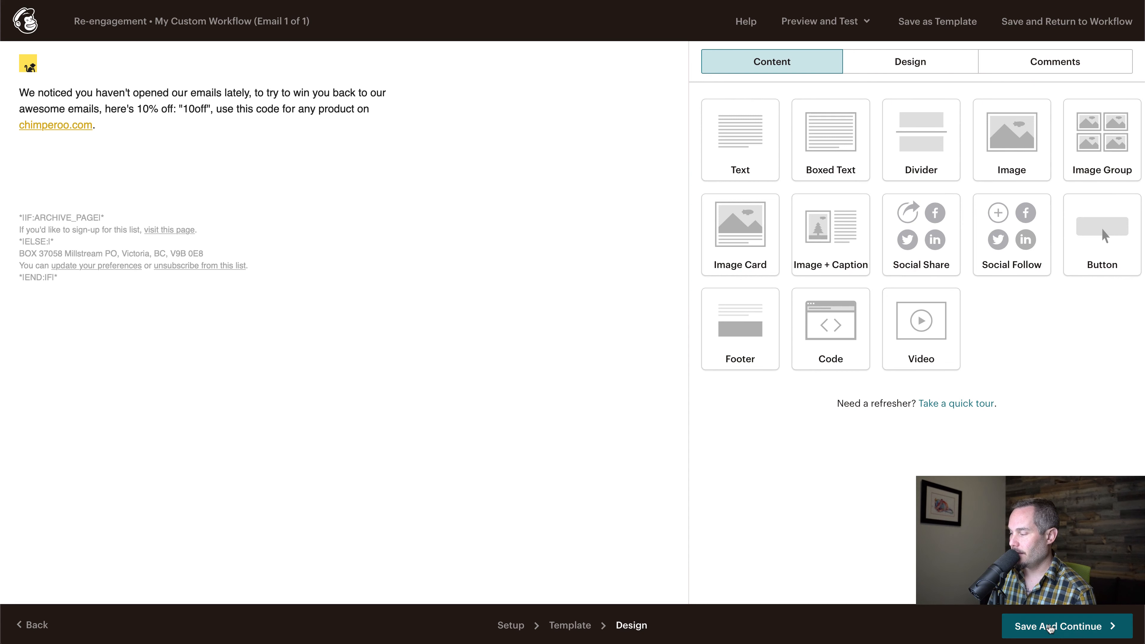
click(1050, 626)
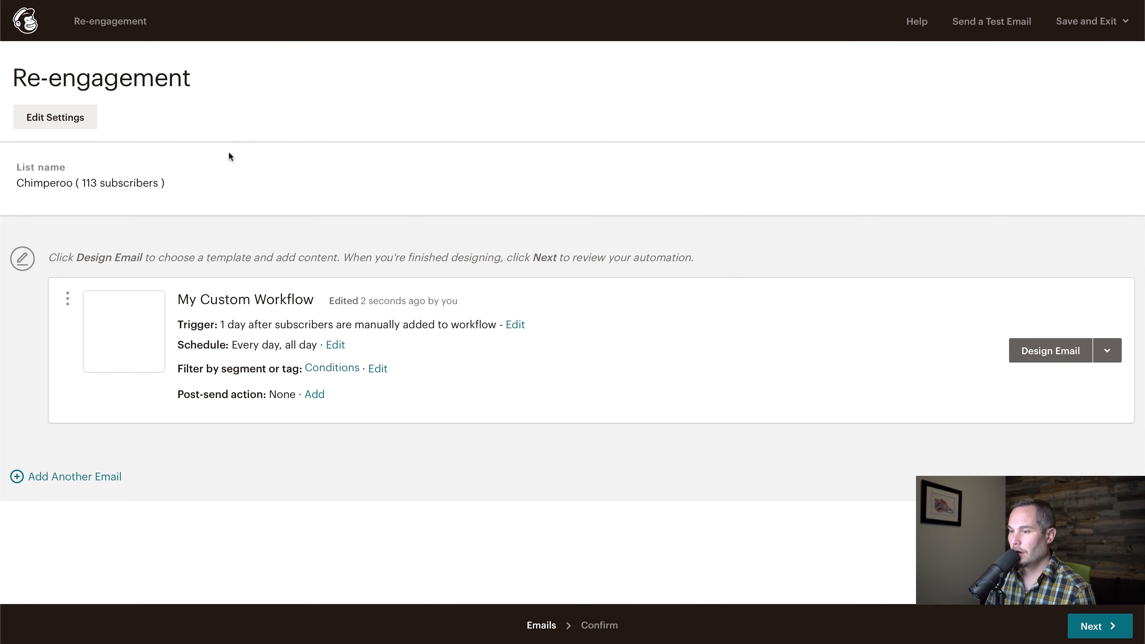
- Proceed to the workflow review and start sending the Re-engagement automation
click(1096, 626)
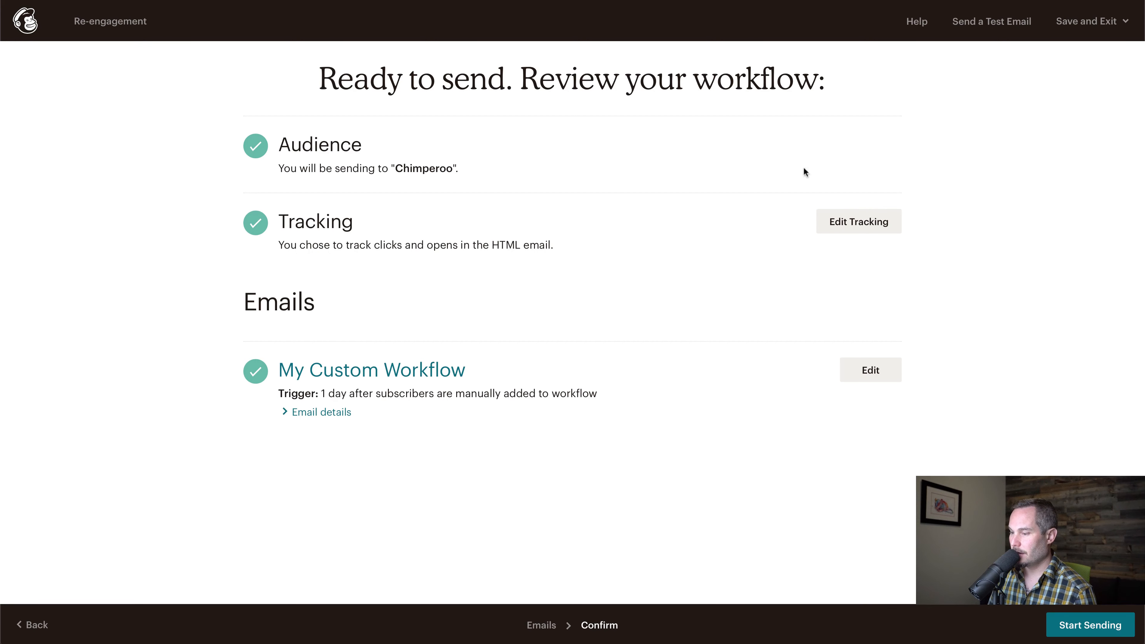
click(1121, 625)
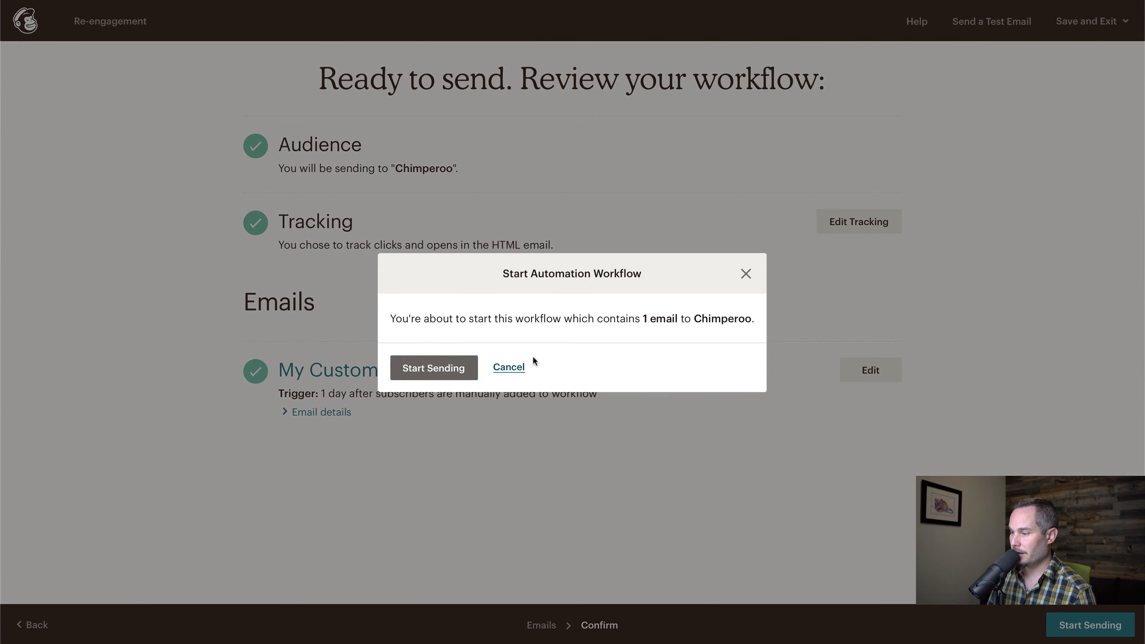
click(444, 367)
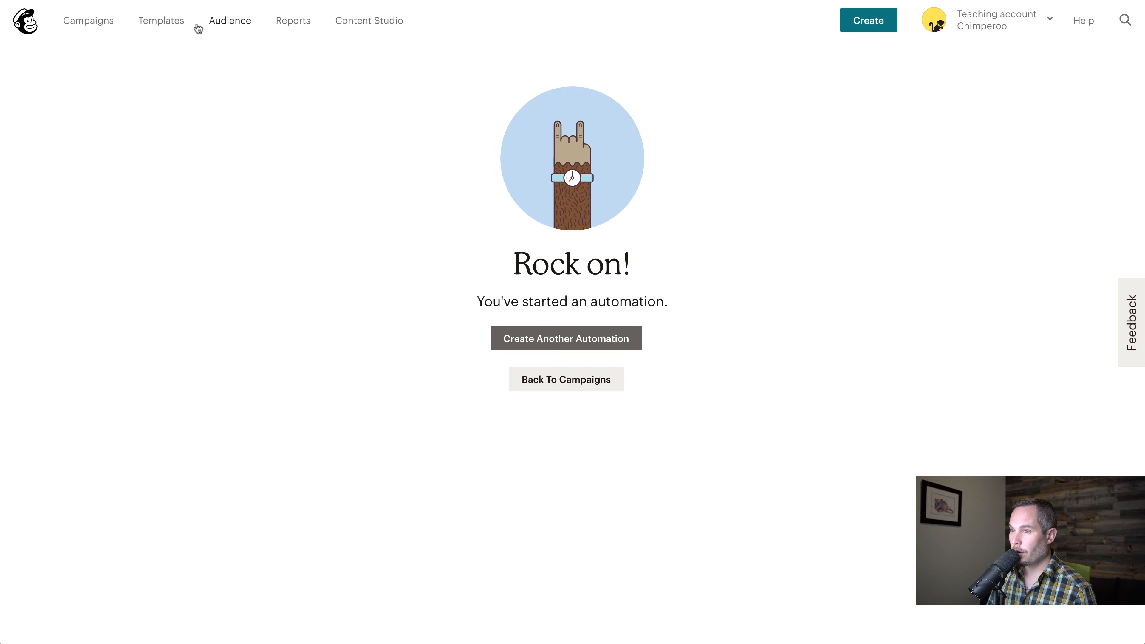
- Open the Re-engagement automation for editing from the campaigns list and start adding contacts to its workflow
click(81, 22)
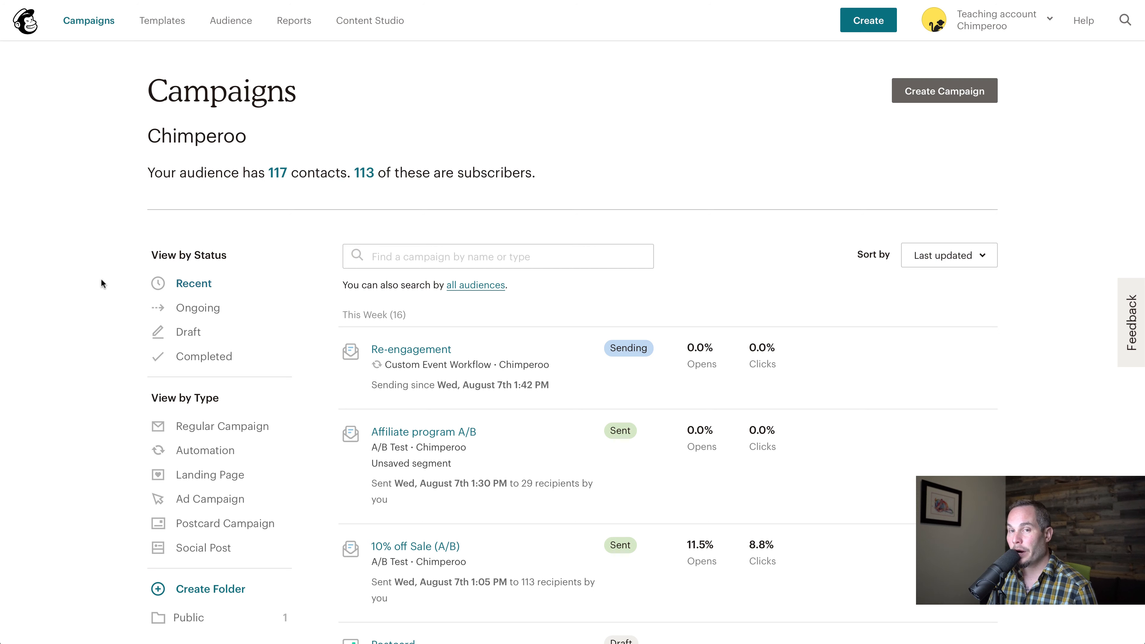
mouse_move(774, 364)
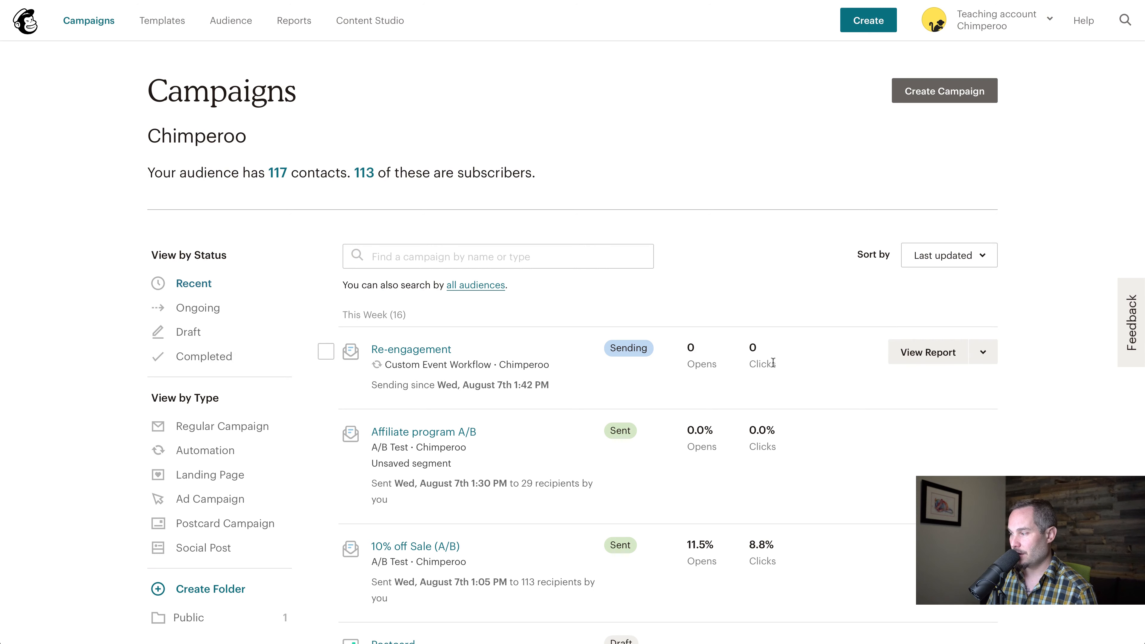
click(982, 357)
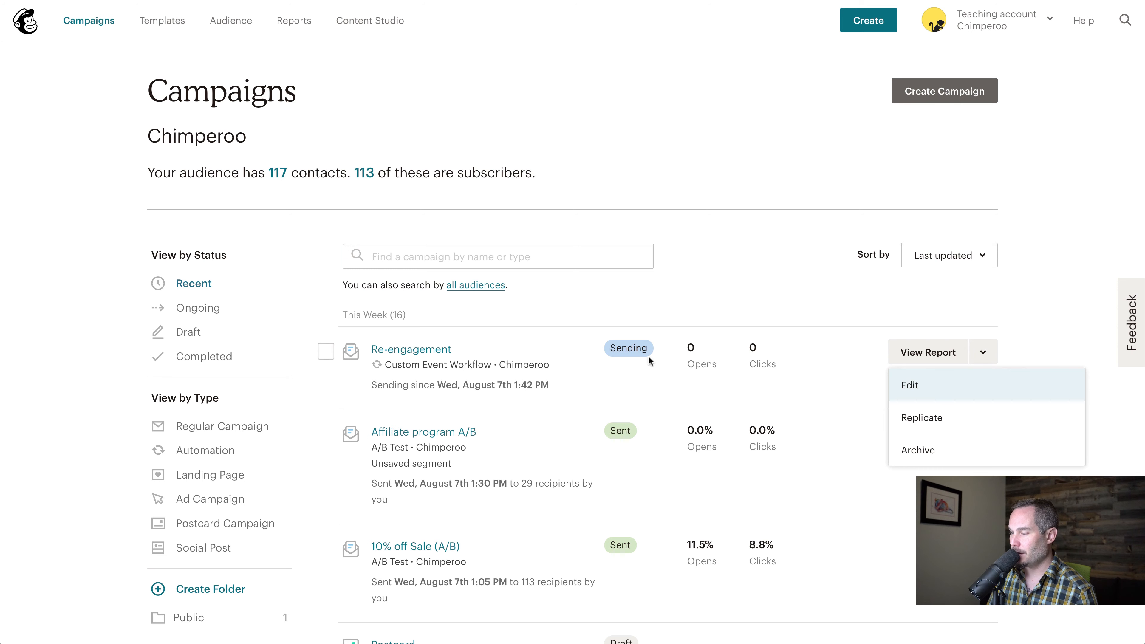
click(931, 387)
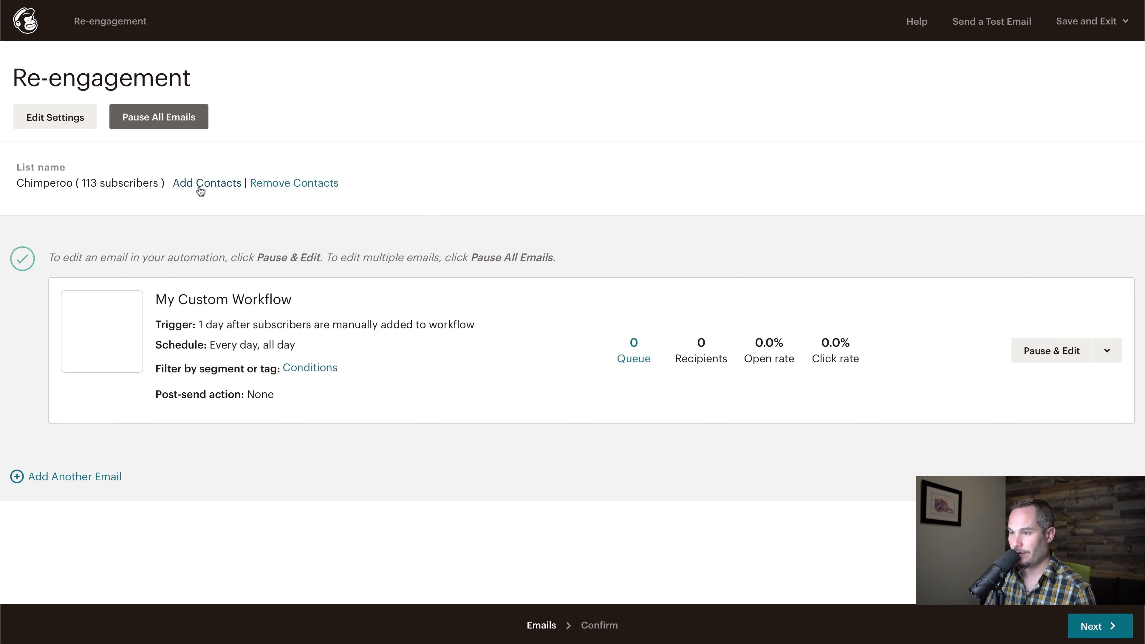
click(183, 187)
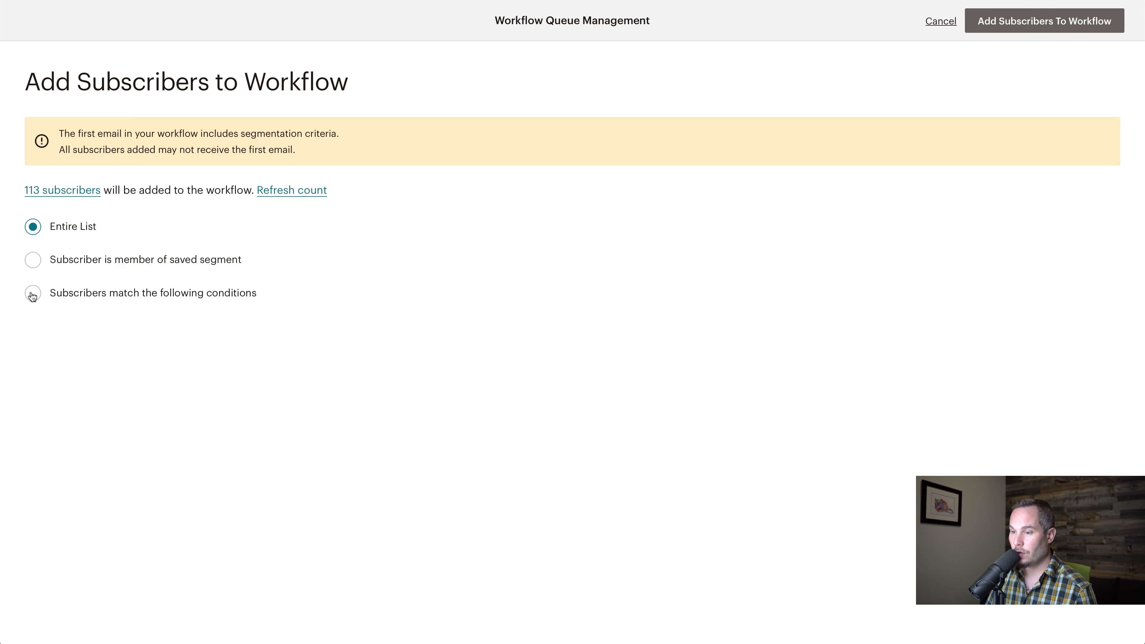
- Limit the added subscribers to those matching all conditions, with Campaign Activity set to was sent Any of the Last 10 Campaigns
click(32, 293)
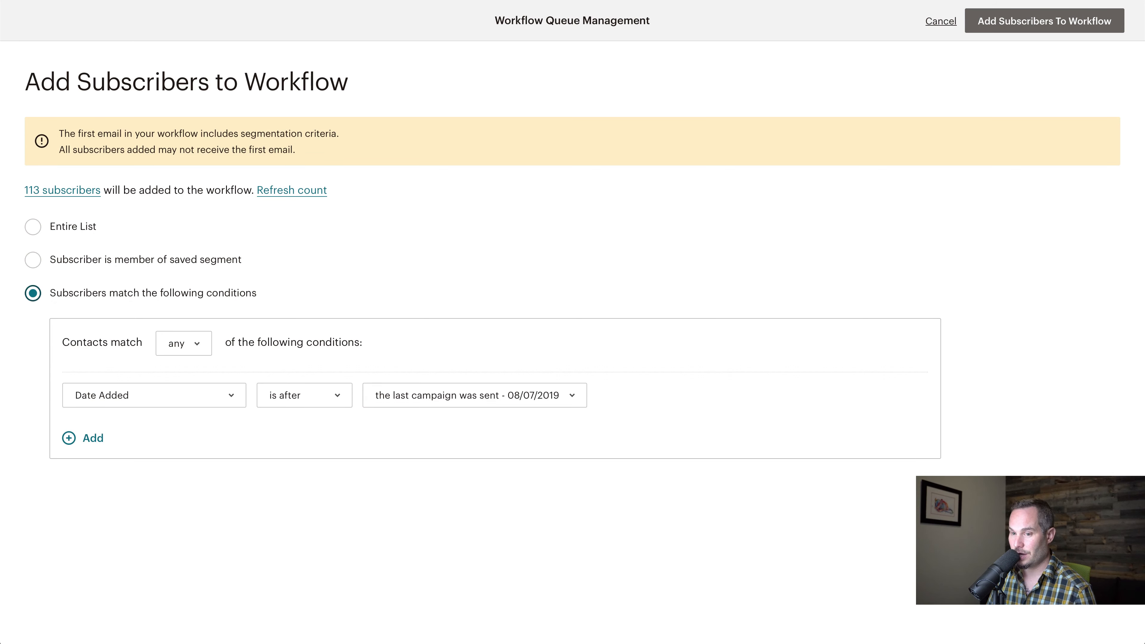
click(120, 400)
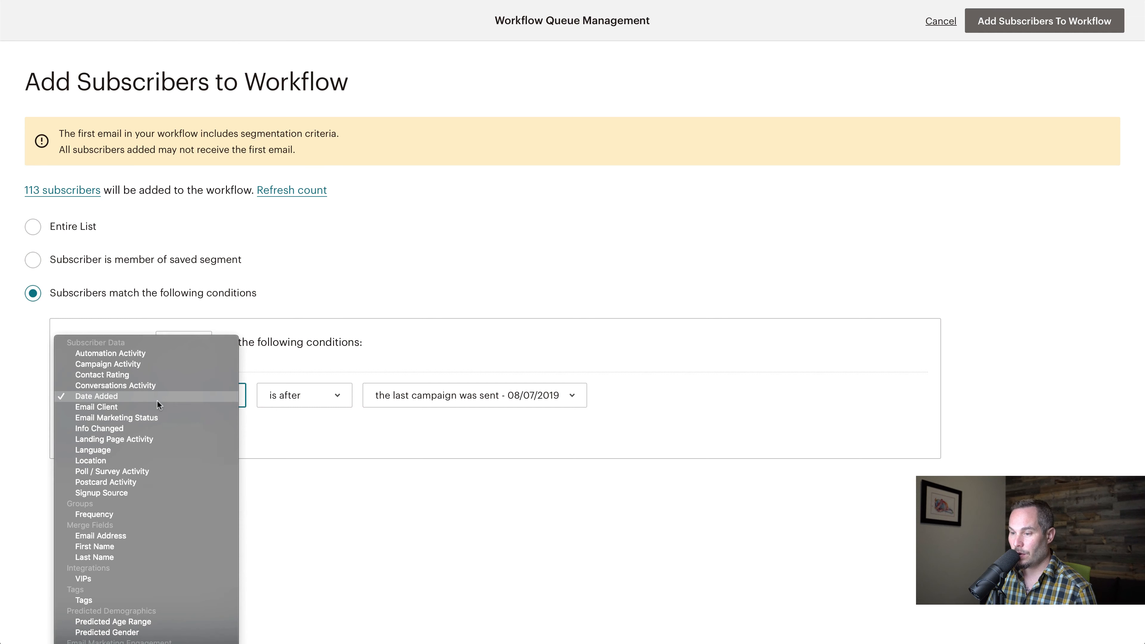
click(176, 363)
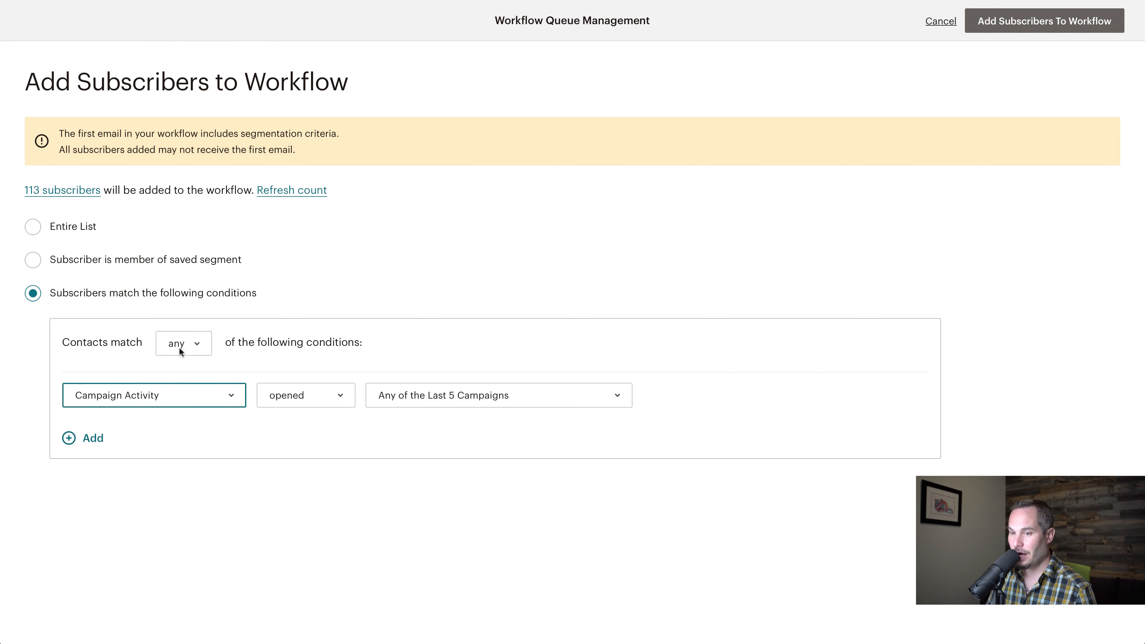
click(182, 343)
click(178, 357)
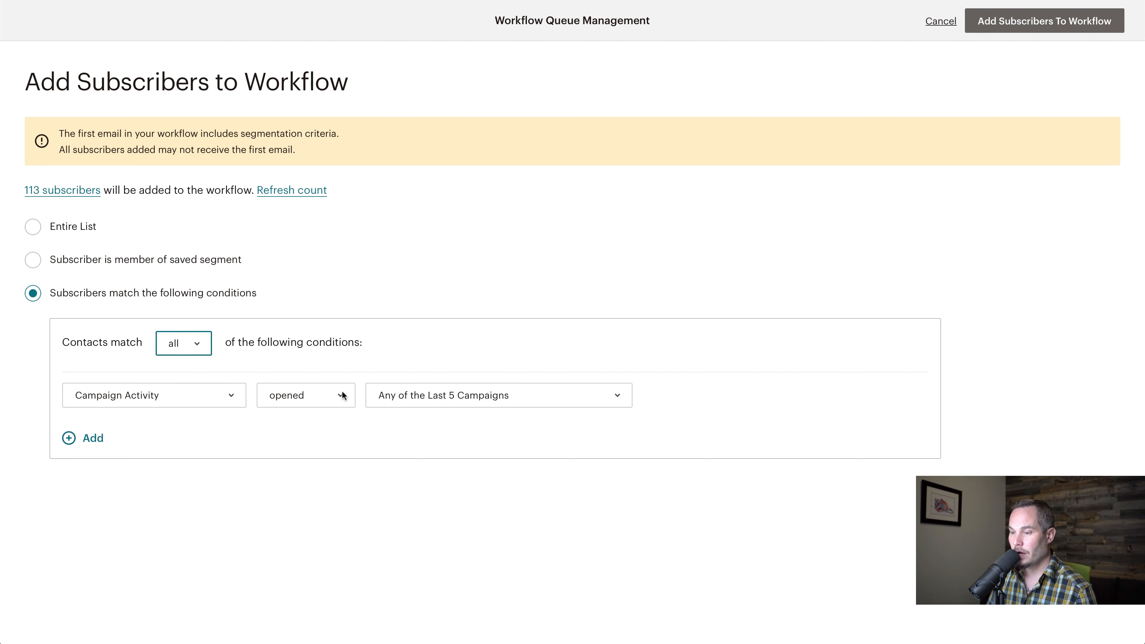
click(315, 395)
click(390, 417)
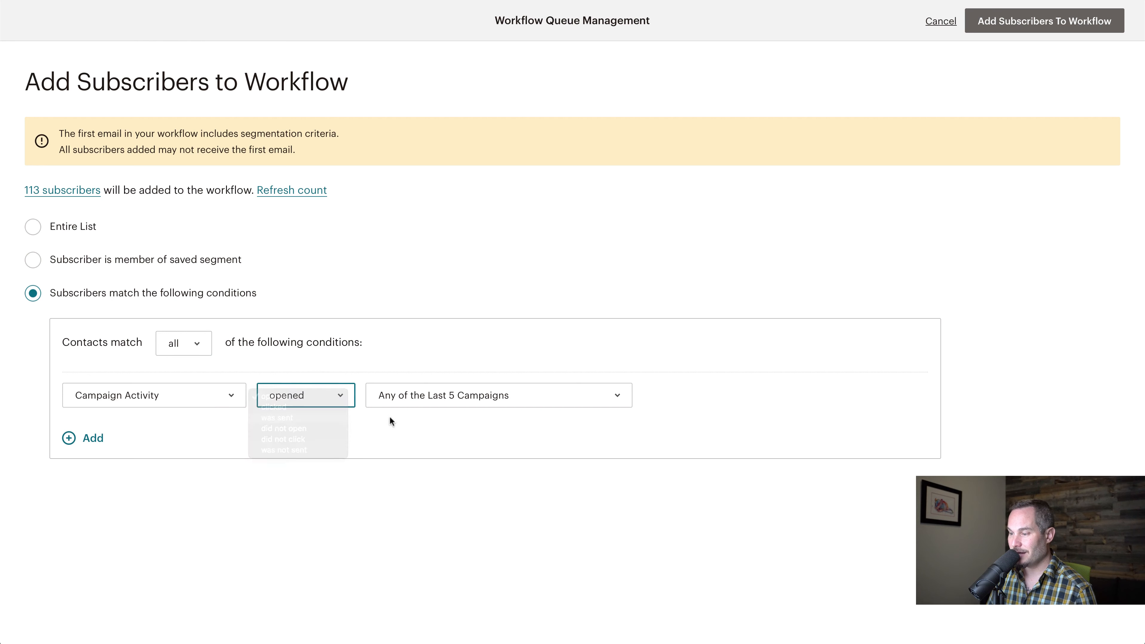
click(464, 399)
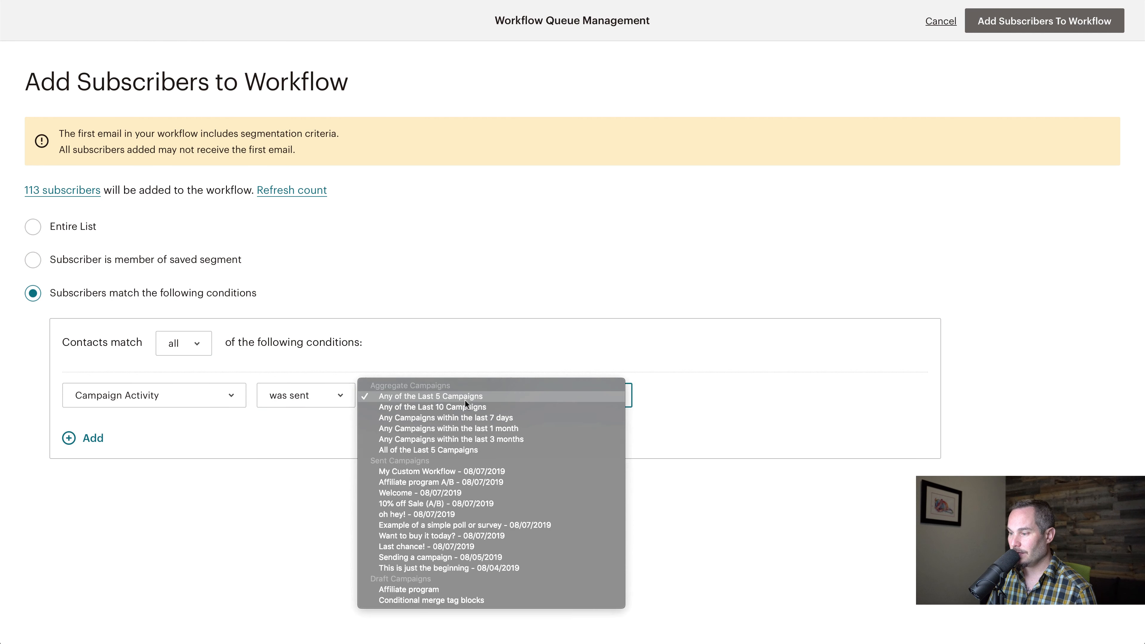
click(498, 404)
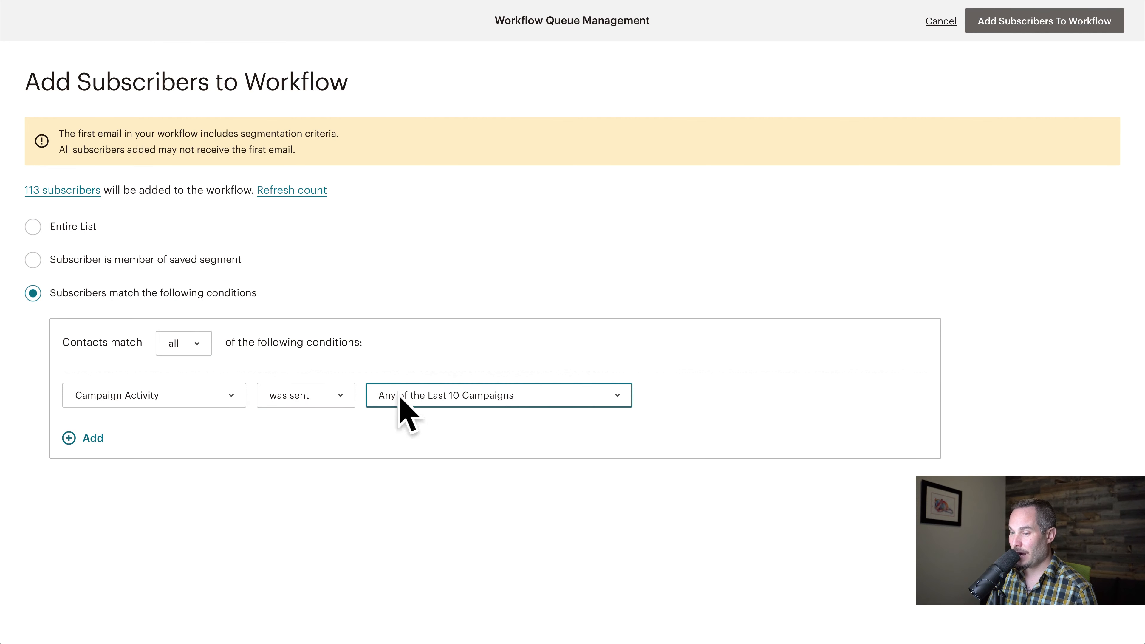
- Add a second condition: Campaign Activity did not open All of the Last 10 Campaigns
click(90, 438)
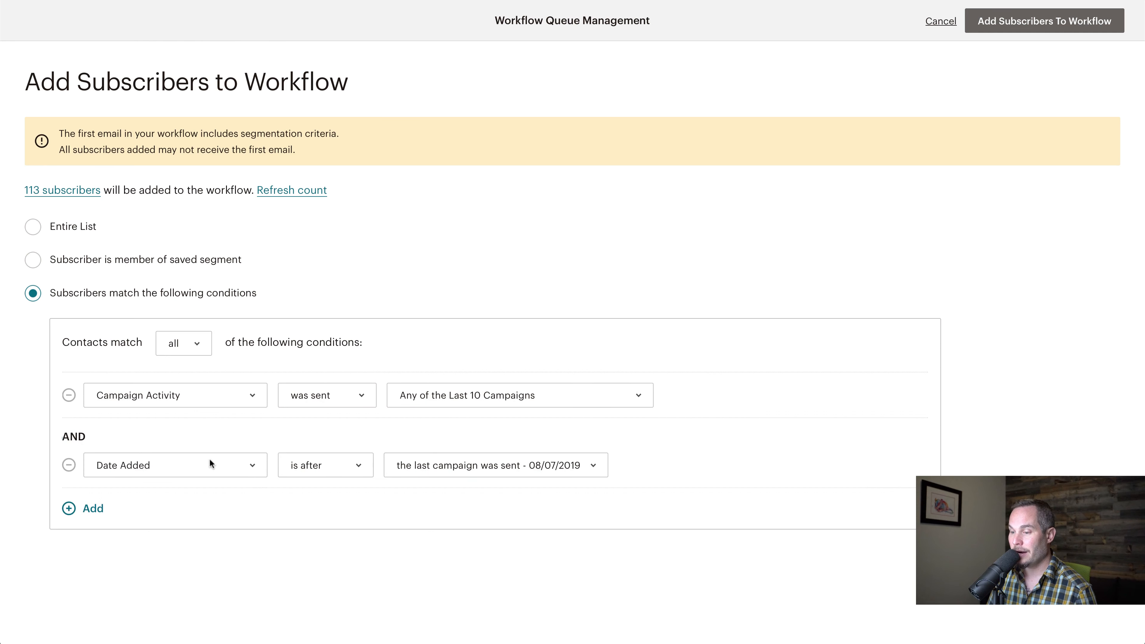
click(206, 461)
click(192, 436)
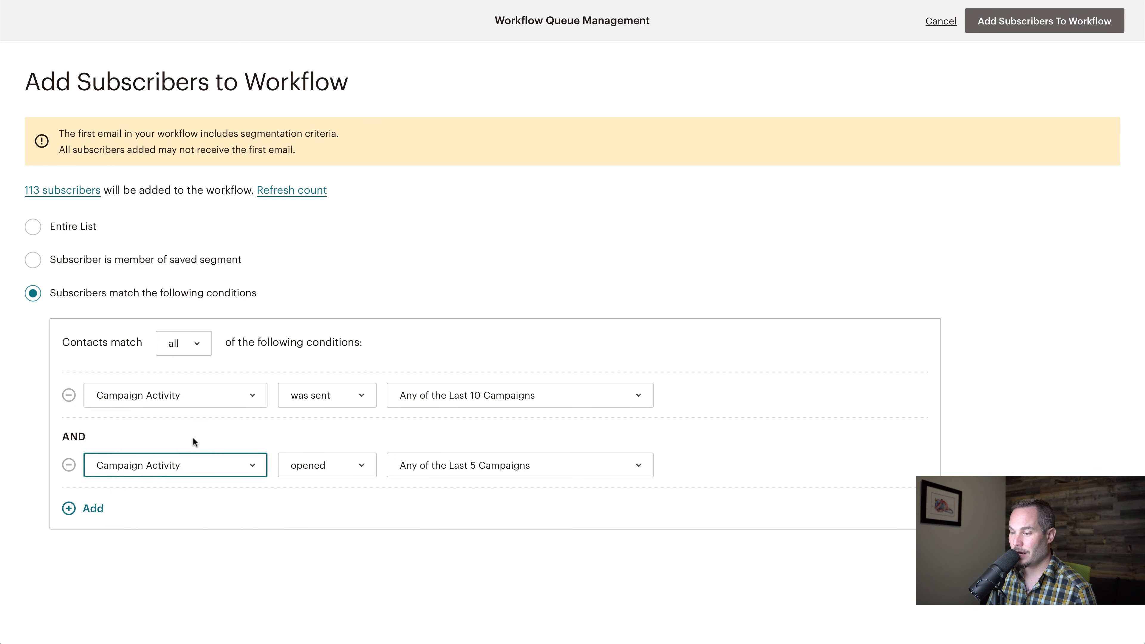
click(328, 465)
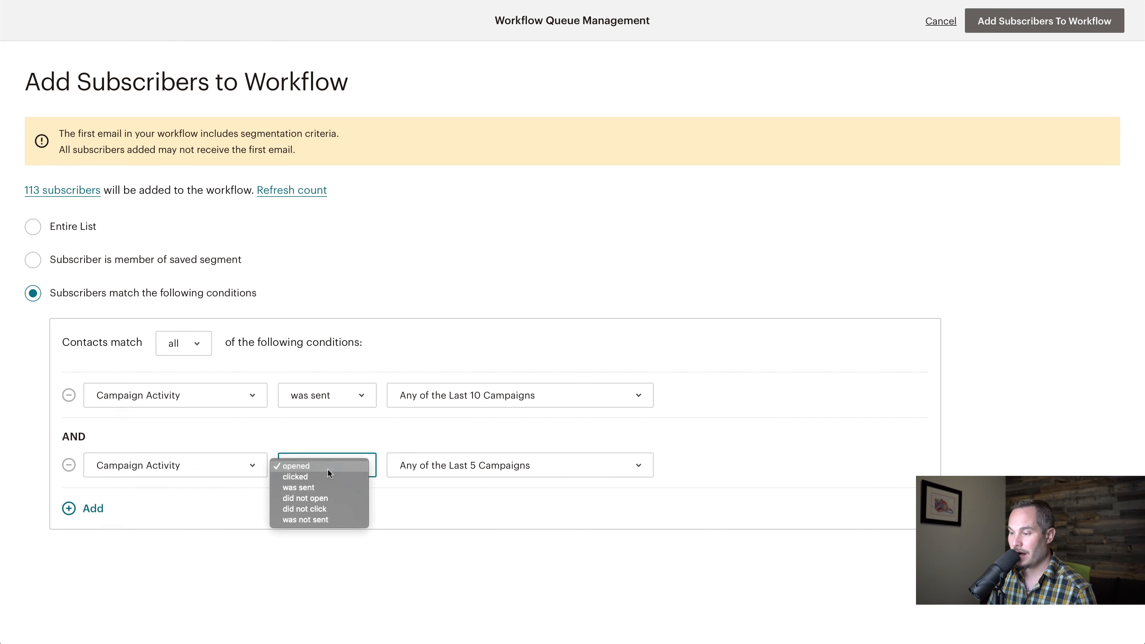
click(330, 498)
click(453, 472)
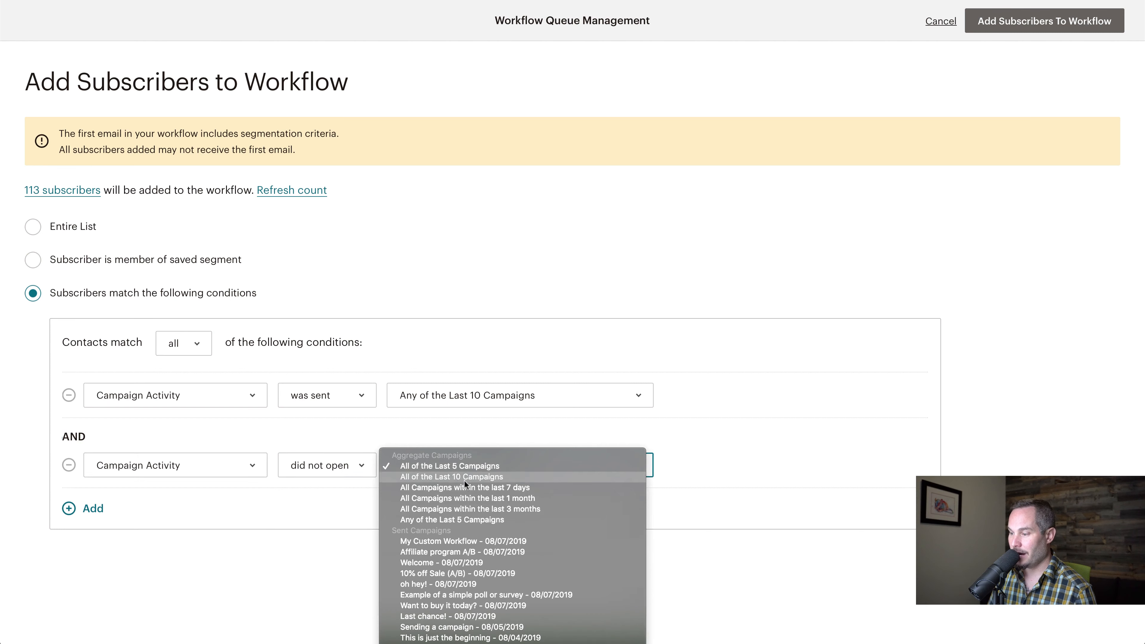
click(471, 479)
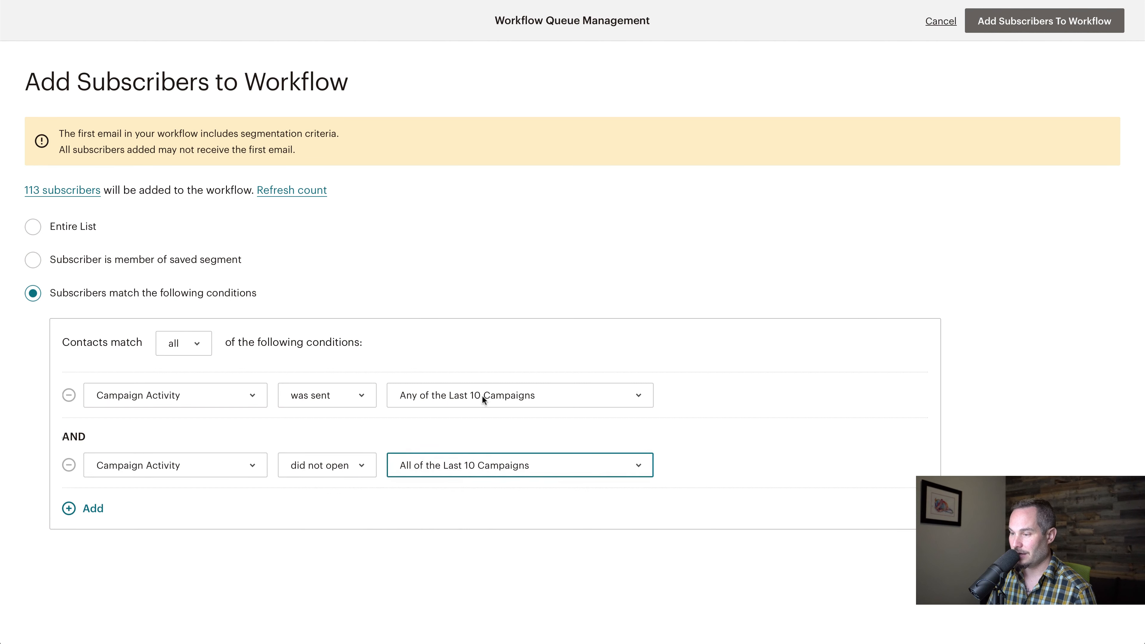
- Add a third condition, Date Added is before the specific date 8/7/2018, and add the matching subscribers to the workflow
click(70, 508)
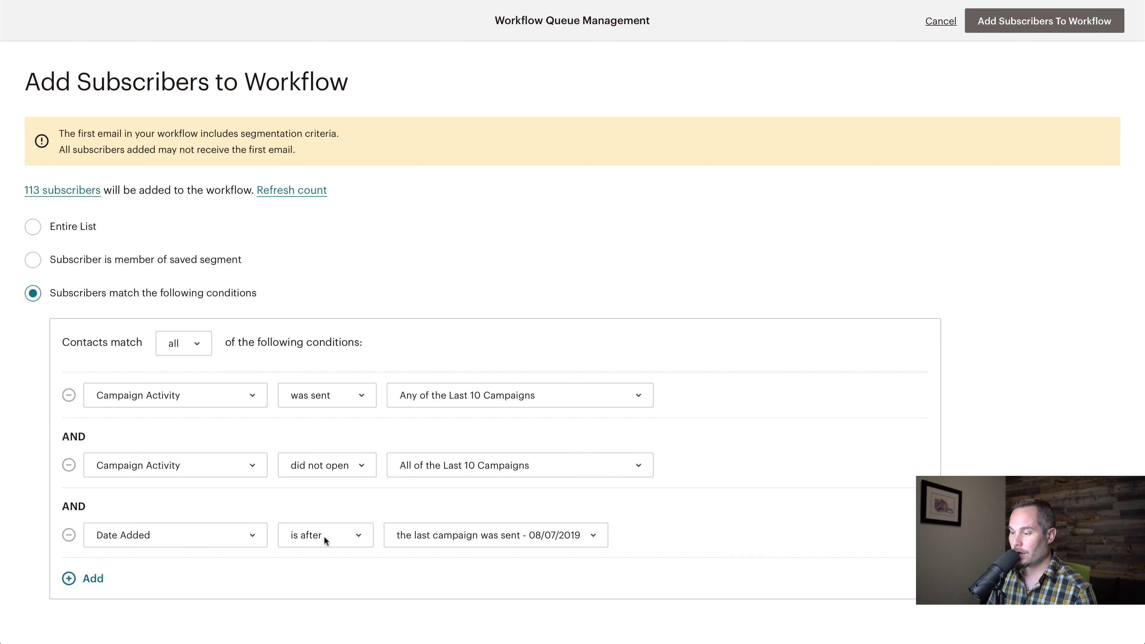
click(321, 534)
click(321, 547)
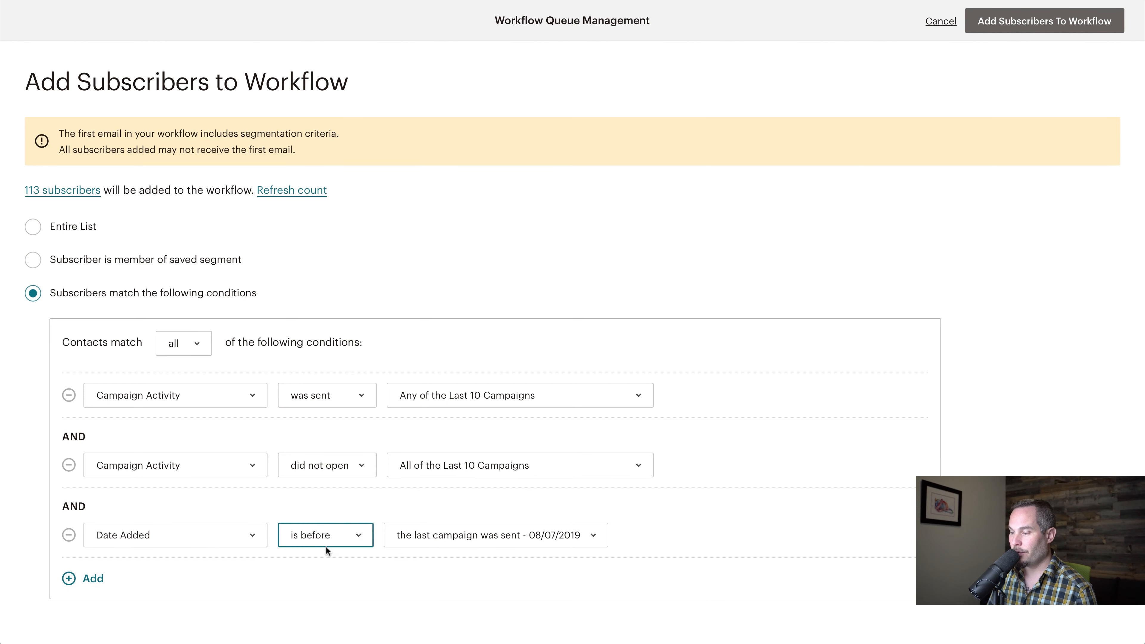
click(431, 536)
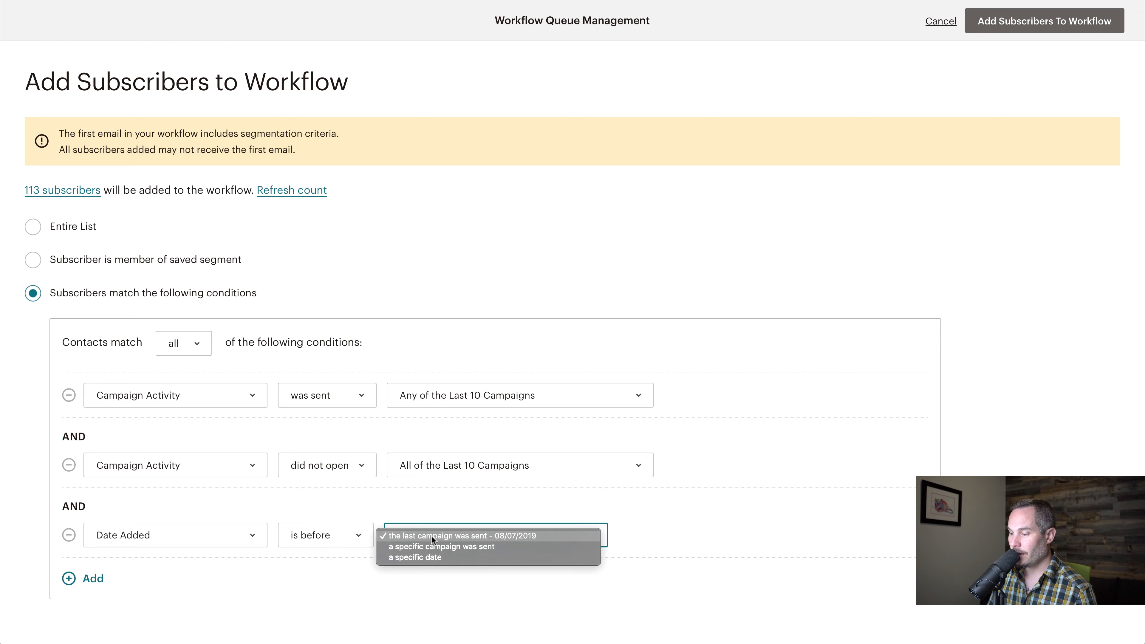
click(429, 557)
click(665, 540)
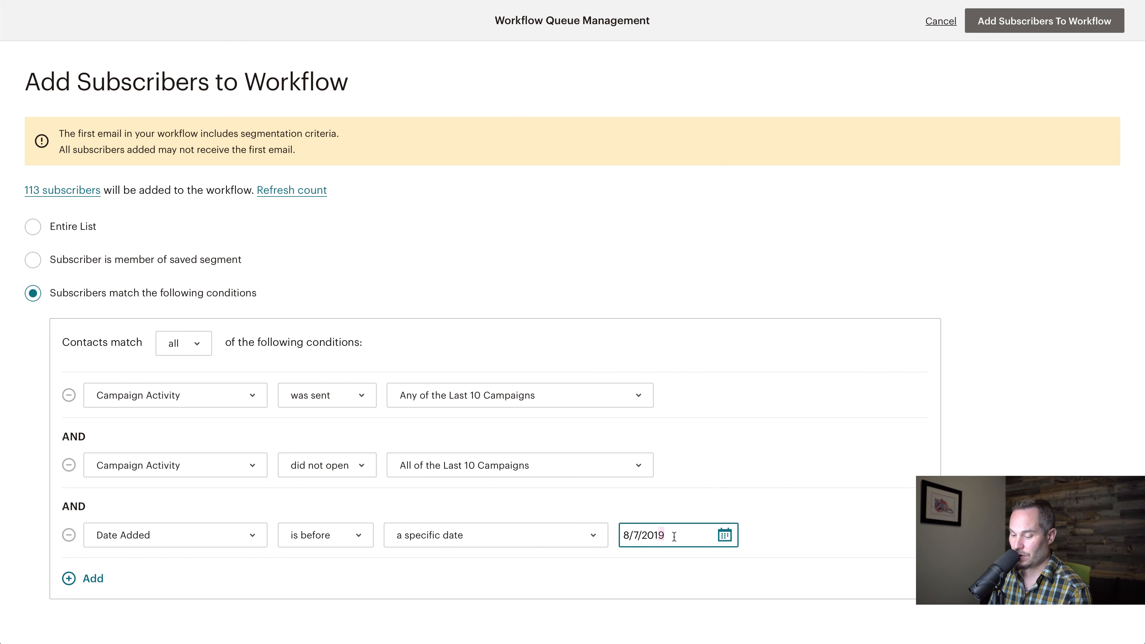
click(648, 508)
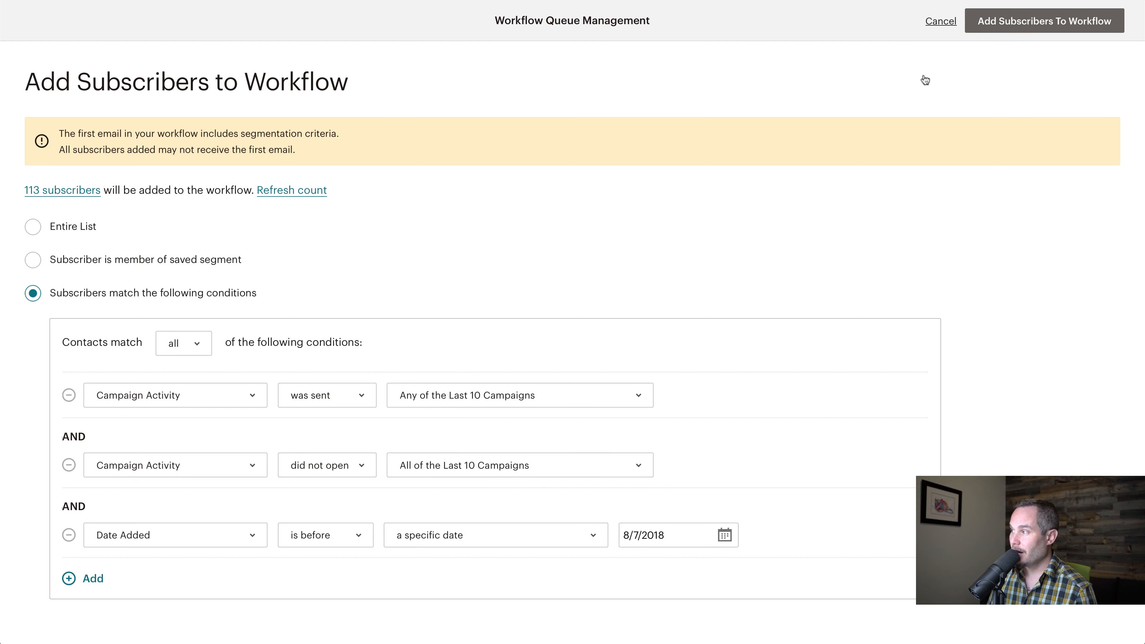
click(1014, 23)
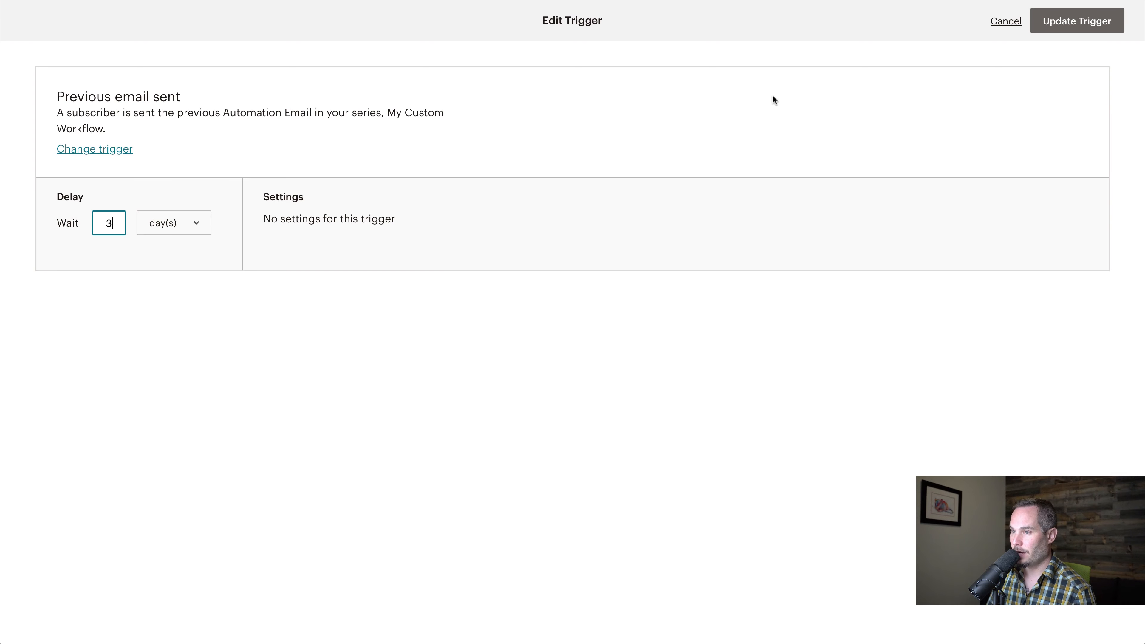
- Update the second automation email's trigger to wait 3 days after the previous email is sent
click(1091, 23)
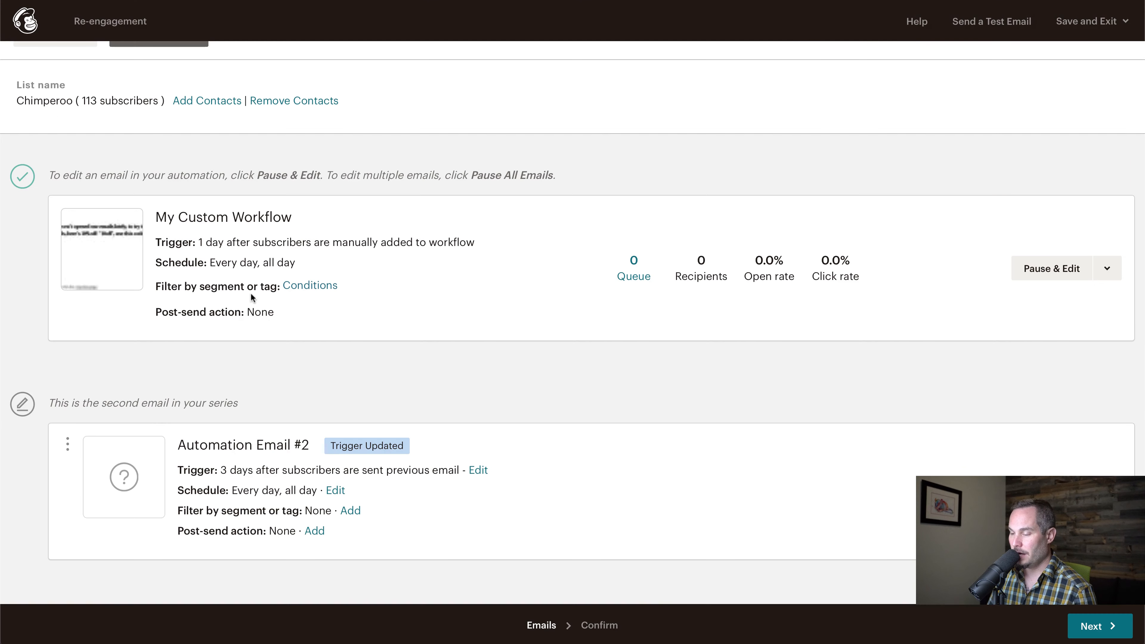